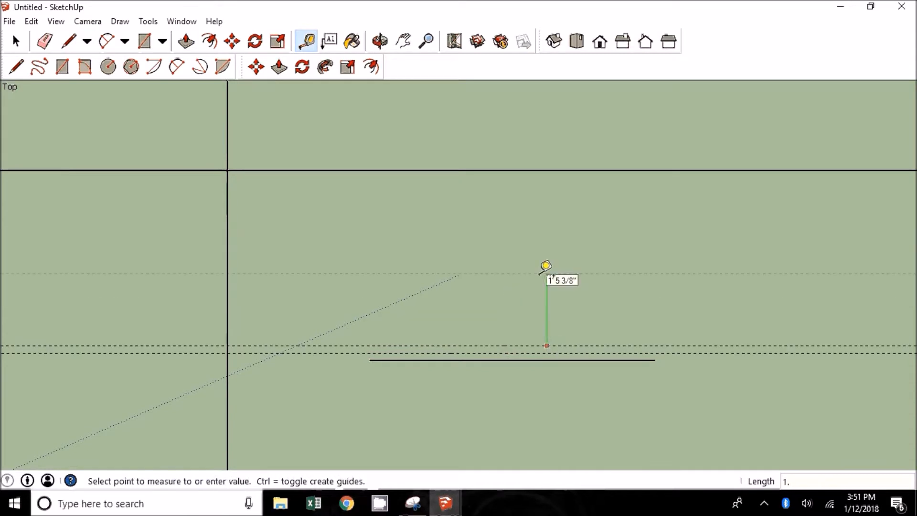
Step: Draw a vertical line up from the horizontal baseline's left end and add a 45° protractor guide through that corner
{"action": "left_click", "coordinate": [68, 40]}
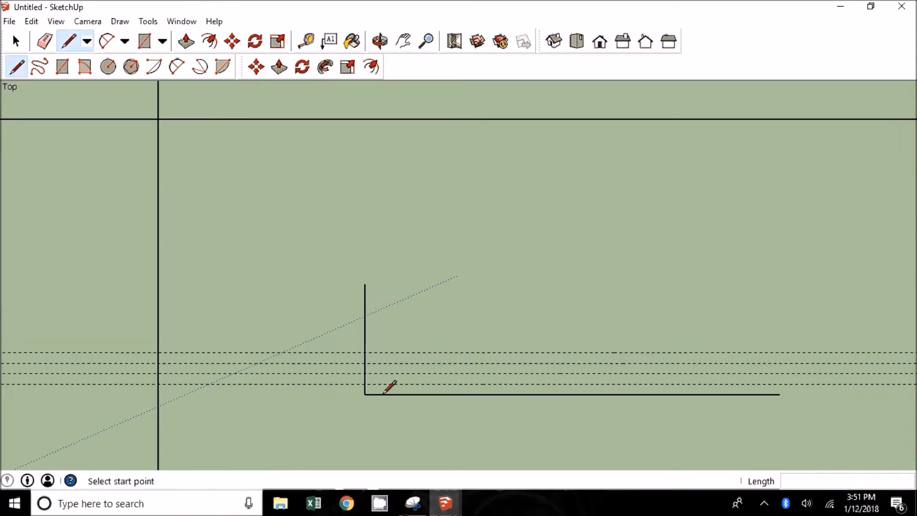
{"action": "left_click", "coordinate": [148, 21]}
{"action": "left_click", "coordinate": [48, 233]}
{"action": "left_click", "coordinate": [365, 394]}
{"action": "left_click", "coordinate": [365, 284]}
{"action": "type", "text": "45"}
{"action": "key", "text": "Return"}
Step: Draw a line about 1' 5 9/16" long from the corner along the 45° guide
{"action": "key", "text": "l"}
{"action": "left_click", "coordinate": [364, 394]}
{"action": "left_click", "coordinate": [439, 320]}
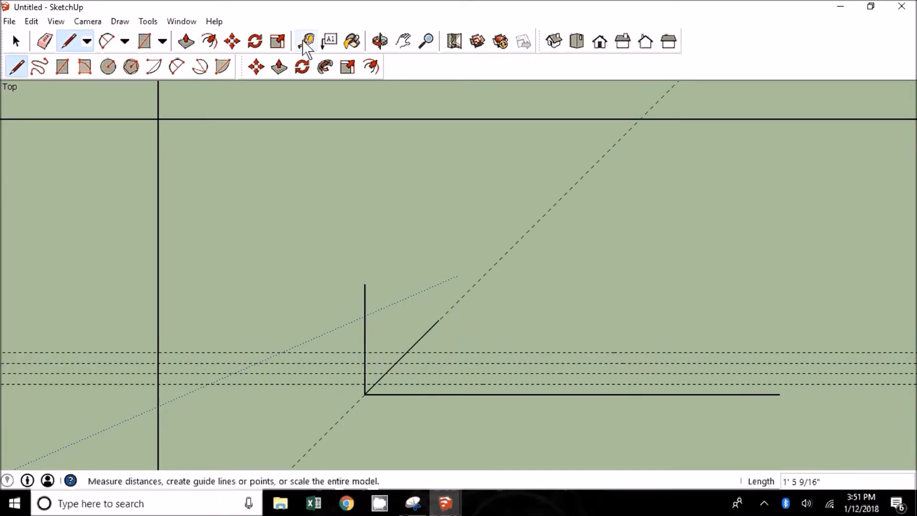
Step: Offset a series of guides from the vertical line at 1.75" spacing
{"action": "left_click", "coordinate": [304, 43]}
{"action": "left_click", "coordinate": [365, 340]}
{"action": "type", "text": "1.7"}
{"action": "key", "text": "Return"}
{"action": "left_click", "coordinate": [375, 266]}
{"action": "type", "text": "1.7"}
{"action": "key", "text": "Return"}
{"action": "key", "text": "Return"}
Step: Draw horizontal lines along the horizontal guides, starting from their intersections with the diagonal line
{"action": "key", "text": "l"}
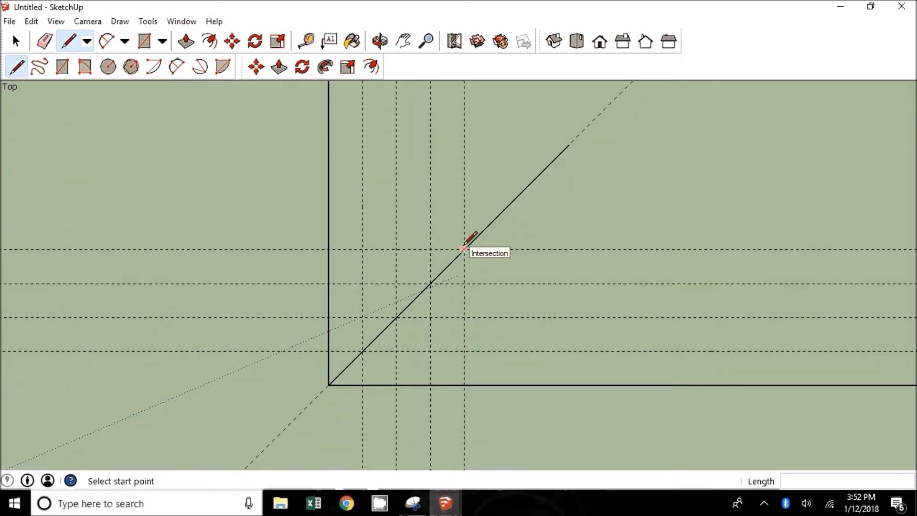
{"action": "left_click", "coordinate": [650, 351]}
{"action": "left_click", "coordinate": [396, 317]}
{"action": "left_click", "coordinate": [650, 317]}
Step: Try to offset parallel guides from the diagonal line across the horizontal lines
{"action": "key", "text": "t"}
{"action": "left_click", "coordinate": [501, 212]}
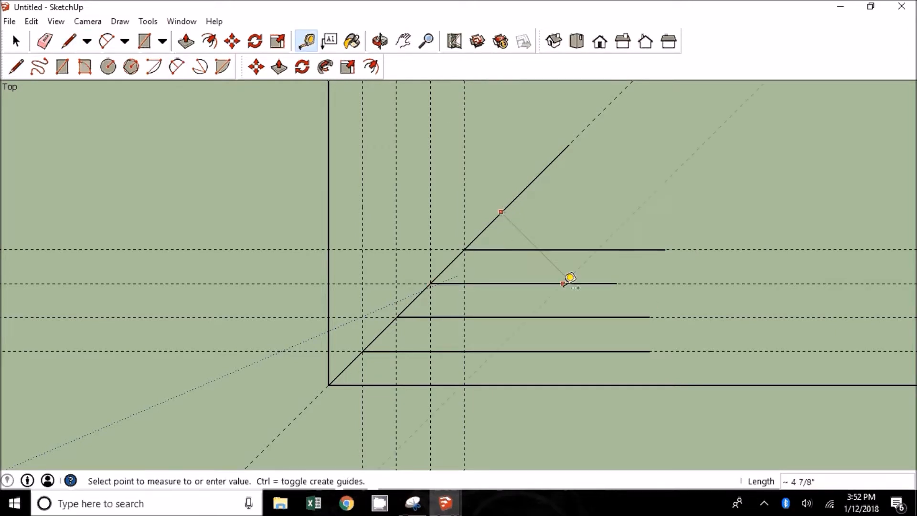
{"action": "type", "text": "5"}
{"action": "key", "text": "Return"}
{"action": "left_click", "coordinate": [616, 193]}
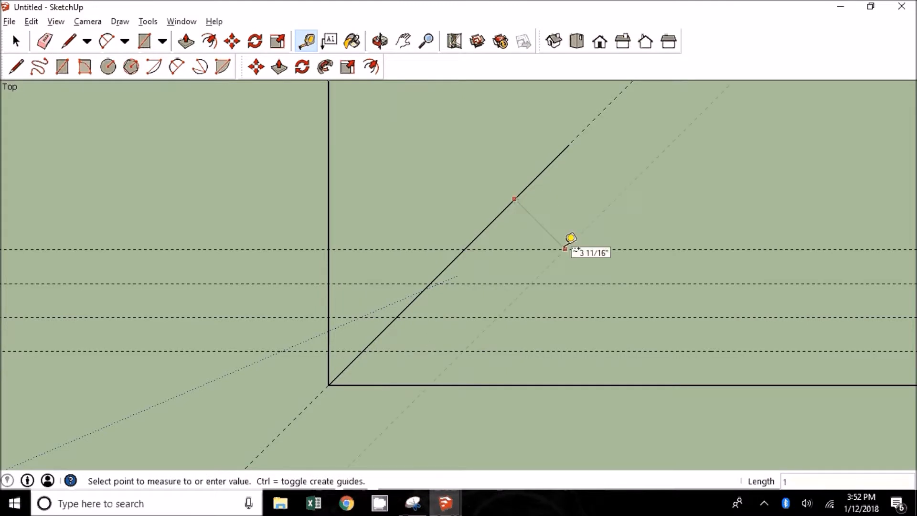
Step: Offset a series of parallel guides from the diagonal line at 1.75" spacing
{"action": "type", "text": "1.75"}
{"action": "key", "text": "Return"}
{"action": "left_click", "coordinate": [629, 180]}
{"action": "type", "text": "1.75"}
{"action": "key", "text": "Return"}
{"action": "left_click", "coordinate": [653, 205]}
Step: Draw lines along the diagonal and horizontal guides between their intersections to form a four-by-four diamond grid
{"action": "key", "text": "l"}
{"action": "left_click", "coordinate": [377, 385]}
{"action": "left_click", "coordinate": [512, 250]}
{"action": "left_click", "coordinate": [465, 249]}
{"action": "left_click", "coordinate": [465, 249]}
{"action": "left_click", "coordinate": [657, 250]}
{"action": "left_click", "coordinate": [521, 385]}
{"action": "left_click", "coordinate": [551, 353]}
{"action": "left_click", "coordinate": [362, 352]}
{"action": "left_click", "coordinate": [424, 385]}
{"action": "left_click", "coordinate": [608, 249]}
{"action": "left_click", "coordinate": [474, 385]}
Step: Erase the surplus lines around the diamond grid and make the grid a group
{"action": "left_click", "coordinate": [45, 41]}
{"action": "mouse_move", "coordinate": [501, 206]}
{"action": "left_mouse_down"}
{"action": "mouse_move", "coordinate": [815, 206]}
{"action": "mouse_move", "coordinate": [316, 172]}
{"action": "left_mouse_up"}
{"action": "left_click", "coordinate": [16, 41]}
{"action": "right_click", "coordinate": [431, 351]}
{"action": "left_click", "coordinate": [476, 247]}
Step: Paste two copies of the diamond grid group, placed corner to corner on opposite sides of the axes' origin
{"action": "scroll", "coordinate": [380, 392], "scroll_direction": "down", "scroll_amount": 8}
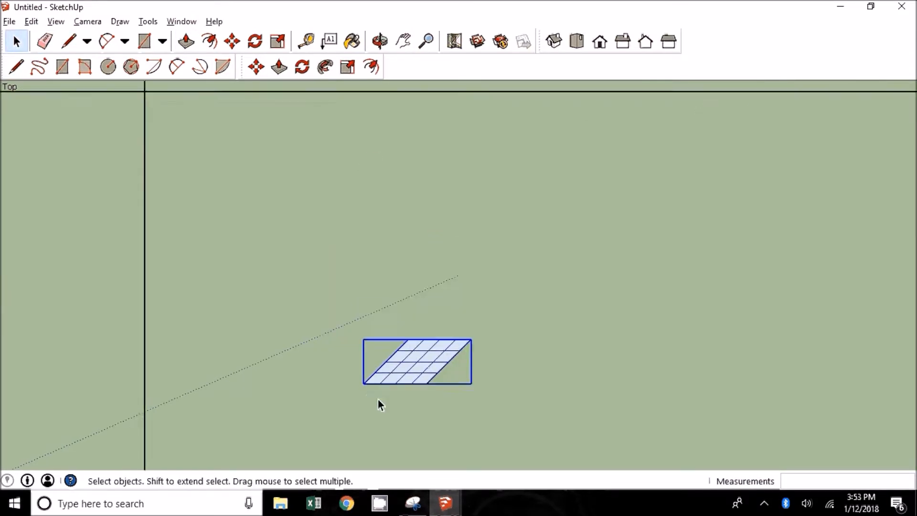
{"action": "key", "text": "ctrl+c"}
{"action": "key", "text": "ctrl+v"}
{"action": "left_click", "coordinate": [236, 213]}
{"action": "key", "text": "ctrl+v"}
{"action": "left_click", "coordinate": [131, 289]}
{"action": "left_click", "coordinate": [197, 262]}
{"action": "left_click", "coordinate": [235, 213]}
Step: Rotate the original diamond grid, away from the origin, by 90°
{"action": "key", "text": "space"}
{"action": "left_click_drag", "start_coordinate": [333, 348], "coordinate": [447, 401]}
{"action": "key", "text": "q"}
{"action": "left_click", "coordinate": [397, 365]}
{"action": "left_click", "coordinate": [425, 364]}
{"action": "left_click", "coordinate": [396, 406]}
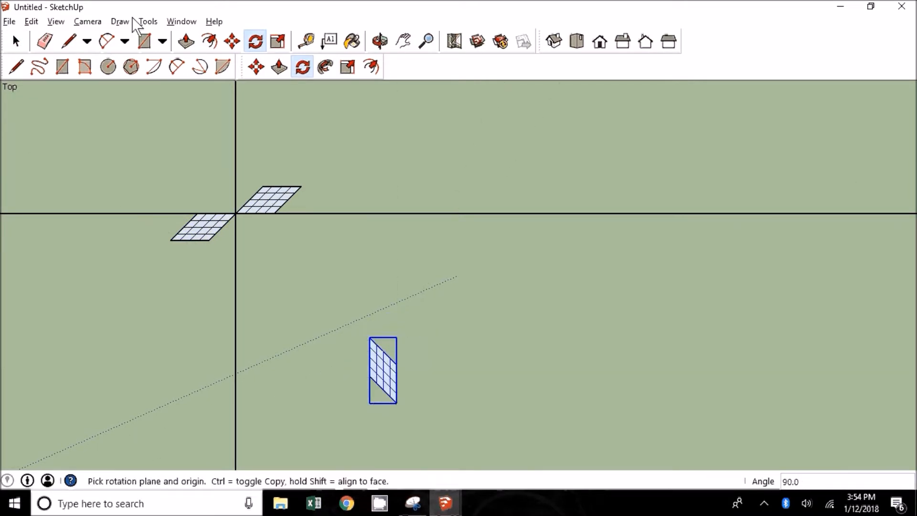
Step: Place two copies of the rotated diamond grid with their corners at the origin, in the two remaining quadrants
{"action": "left_click", "coordinate": [237, 41]}
{"action": "key", "text": "ctrl+c"}
{"action": "key", "text": "ctrl+v"}
{"action": "left_click", "coordinate": [177, 182]}
{"action": "left_click", "coordinate": [204, 184]}
{"action": "scroll", "coordinate": [229, 212], "scroll_direction": "up", "scroll_amount": 4}
{"action": "left_click", "coordinate": [251, 215]}
{"action": "key", "text": "ctrl+v"}
{"action": "left_click", "coordinate": [251, 215]}
Step: Copy the four diamond grids around the origin together and paste them beside the original
{"action": "left_click", "coordinate": [321, 167], "text": "shift"}
{"action": "left_click", "coordinate": [165, 250], "text": "shift"}
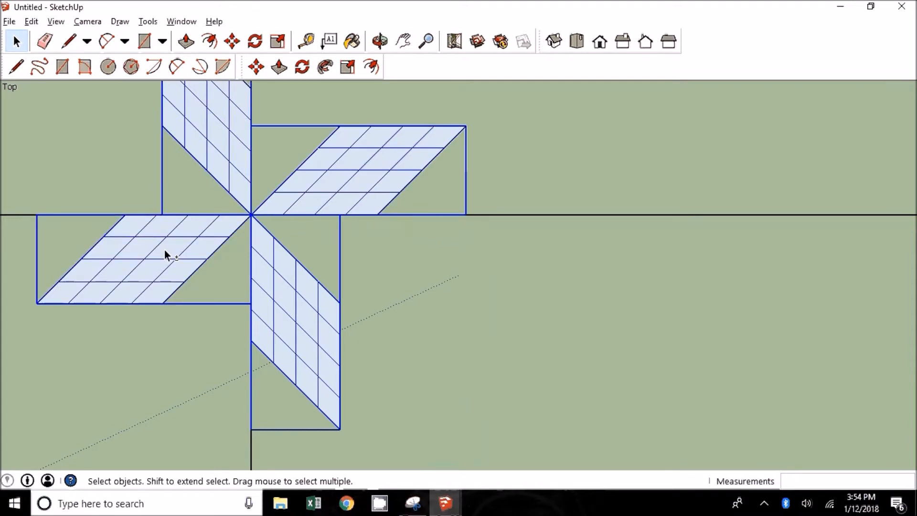
{"action": "key", "text": "ctrl+c"}
{"action": "key", "text": "ctrl+v"}
{"action": "scroll", "coordinate": [160, 254], "scroll_direction": "down", "scroll_amount": 4}
{"action": "left_click", "coordinate": [378, 204]}
{"action": "left_click", "coordinate": [255, 41]}
{"action": "left_click", "coordinate": [389, 137]}
{"action": "left_click", "coordinate": [446, 137]}
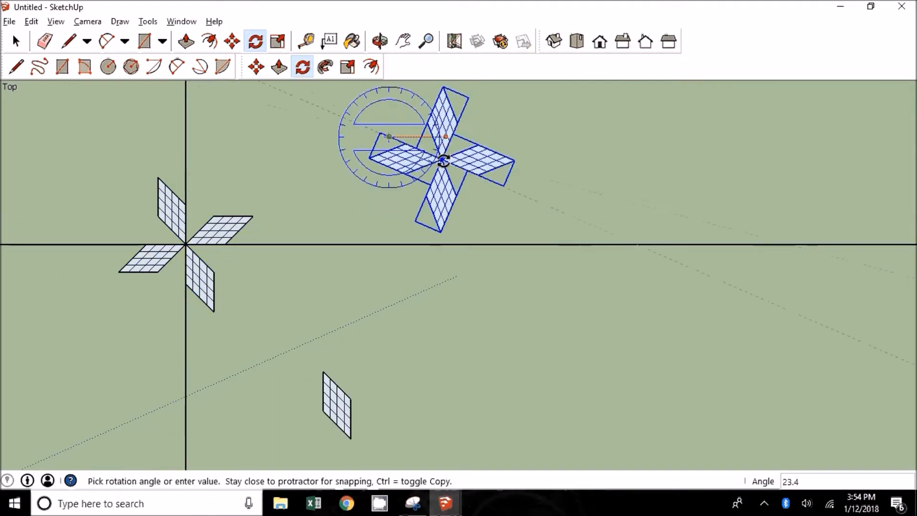
{"action": "key", "text": "Escape"}
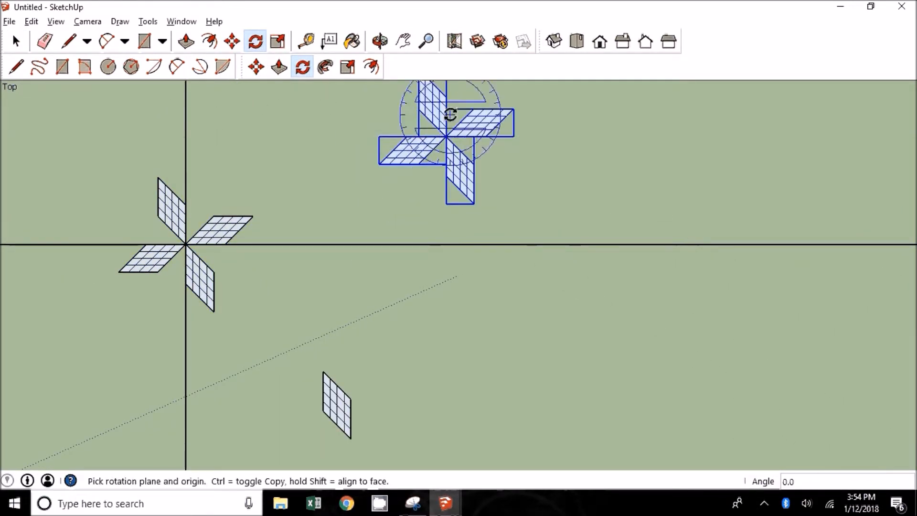
Step: Rotate the copied four-diamond star by 45° and move its centre onto the original star's centre
{"action": "left_click", "coordinate": [474, 108]}
{"action": "left_click", "coordinate": [447, 137]}
{"action": "left_click", "coordinate": [475, 148]}
{"action": "left_click", "coordinate": [232, 42]}
{"action": "left_click", "coordinate": [475, 148]}
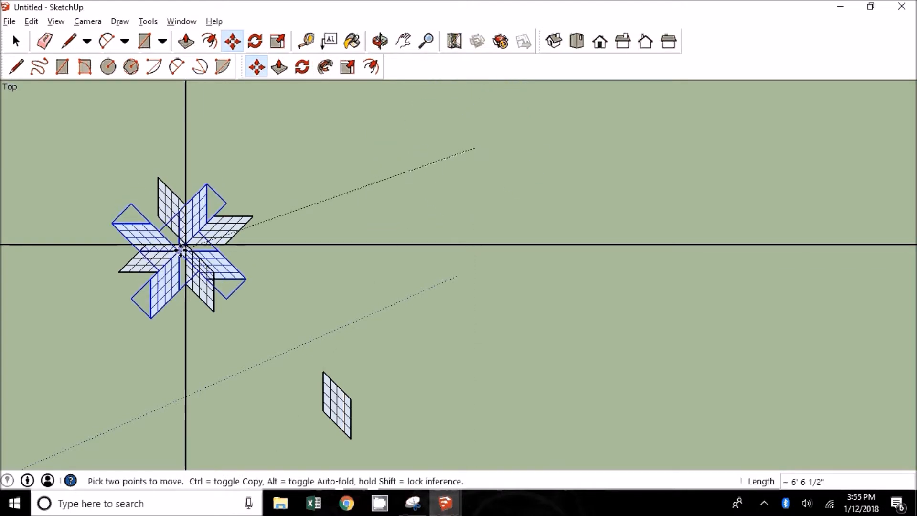
{"action": "left_click", "coordinate": [186, 245]}
Step: Draw squares in the four corner gaps between the points of the eight-pointed star
{"action": "scroll", "coordinate": [315, 197], "scroll_direction": "down", "scroll_amount": 3}
{"action": "scroll", "coordinate": [244, 237], "scroll_direction": "up", "scroll_amount": 5}
{"action": "key", "text": "r"}
{"action": "left_click_drag", "start_coordinate": [166, 222], "coordinate": [234, 291]}
{"action": "left_click_drag", "start_coordinate": [330, 291], "coordinate": [397, 222]}
{"action": "scroll", "coordinate": [395, 129], "scroll_direction": "down", "scroll_amount": 3}
{"action": "left_click_drag", "start_coordinate": [396, 129], "coordinate": [359, 91]}
{"action": "left_click_drag", "start_coordinate": [267, 92], "coordinate": [305, 129]}
Step: Copy the upper-left corner square, paste it beside the star and rotate the copy by 45°
{"action": "key", "text": "space"}
{"action": "left_click", "coordinate": [284, 113]}
{"action": "key", "text": "ctrl+c"}
{"action": "key", "text": "ctrl+v"}
{"action": "left_click", "coordinate": [119, 242]}
{"action": "key", "text": "q"}
{"action": "left_click", "coordinate": [129, 204]}
{"action": "left_click", "coordinate": [157, 204]}
{"action": "left_click", "coordinate": [156, 231]}
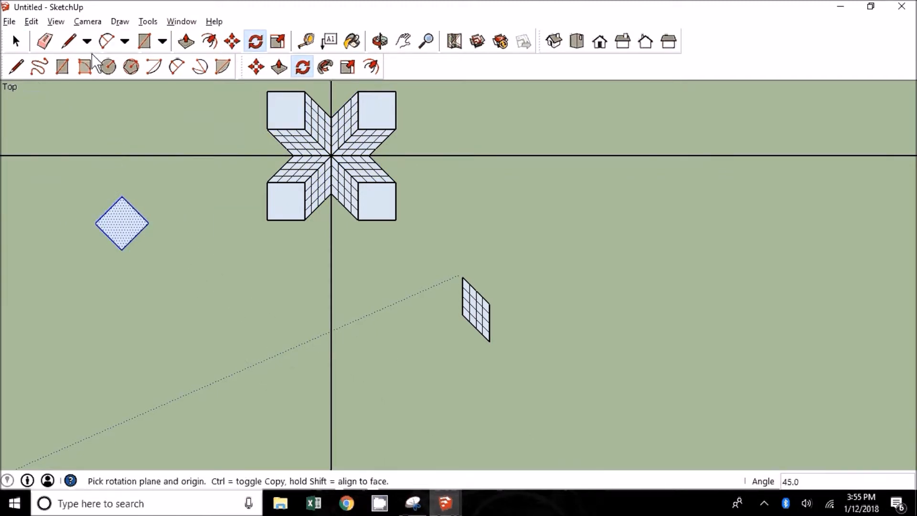
Step: Move the rotated square into the star's lower notch and paste a spare unrotated square beside the star
{"action": "left_click", "coordinate": [232, 41]}
{"action": "left_click", "coordinate": [121, 196]}
{"action": "scroll", "coordinate": [331, 198], "scroll_direction": "up", "scroll_amount": 8}
{"action": "left_click", "coordinate": [326, 190]}
{"action": "scroll", "coordinate": [323, 338], "scroll_direction": "down", "scroll_amount": 6}
{"action": "key", "text": "ctrl+v"}
{"action": "left_click", "coordinate": [563, 164]}
Step: Make the rotated square in the star's lower notch a group and place a loose copy beside the star
{"action": "key", "text": "space"}
{"action": "double_click", "coordinate": [342, 349]}
{"action": "left_click", "coordinate": [323, 354]}
{"action": "key", "text": "Delete"}
{"action": "double_click", "coordinate": [324, 356]}
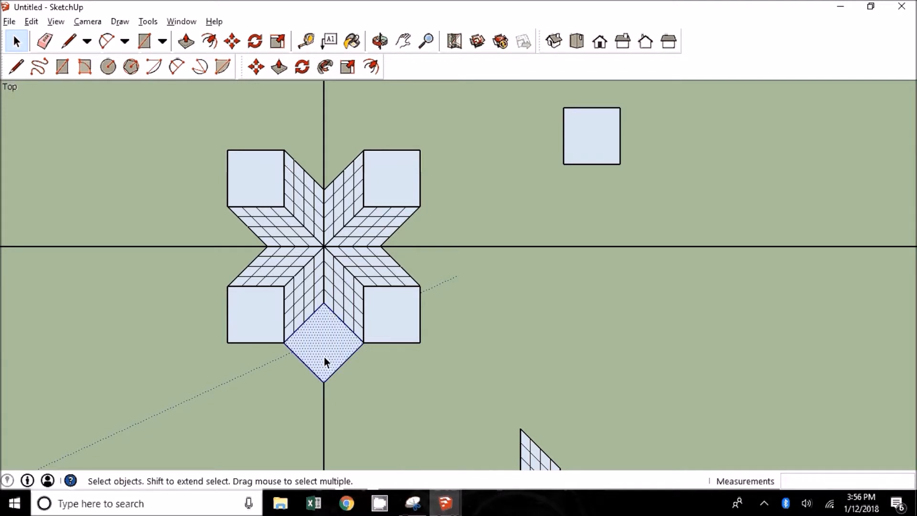
{"action": "right_click", "coordinate": [324, 356]}
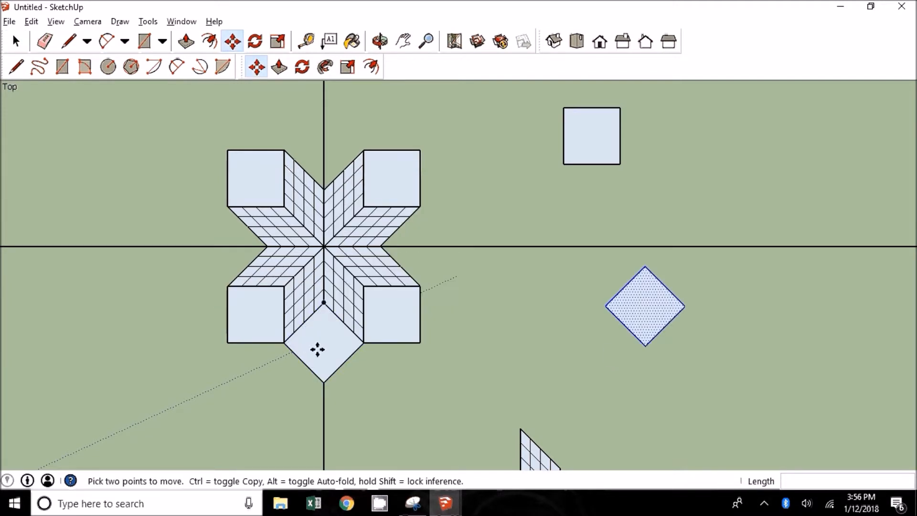
Step: Copy the grouped rotated square into the star's left, right and upper notches
{"action": "key", "text": "space"}
{"action": "left_click", "coordinate": [320, 355]}
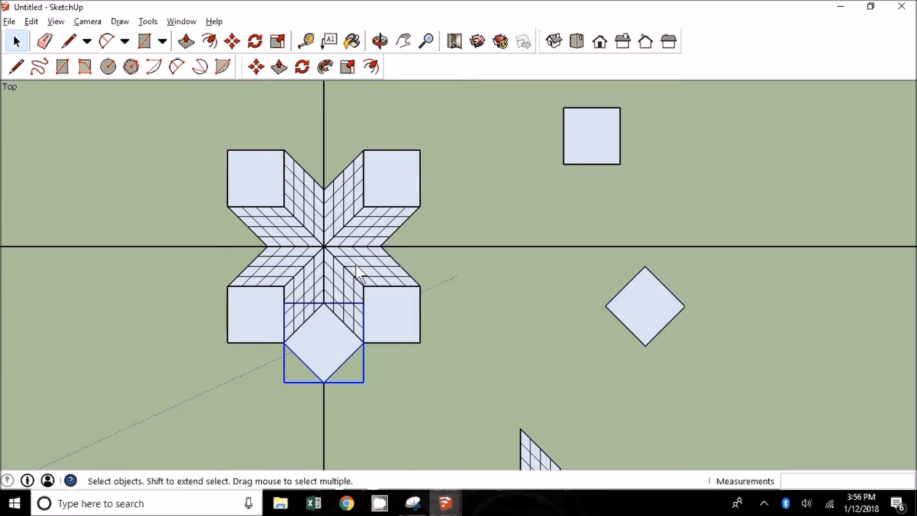
{"action": "key", "text": "ctrl+c"}
{"action": "key", "text": "ctrl+v"}
{"action": "left_click", "coordinate": [268, 246]}
{"action": "key", "text": "ctrl+v"}
{"action": "left_click", "coordinate": [381, 247]}
{"action": "key", "text": "ctrl+v"}
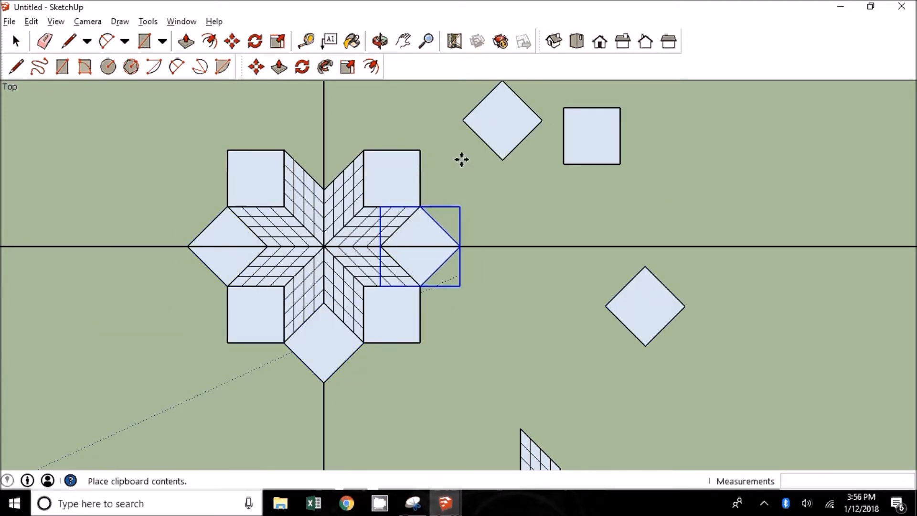
{"action": "left_click", "coordinate": [324, 190]}
Step: Erase the long horizontal and vertical axis lines that run through the star
{"action": "key", "text": "e"}
{"action": "scroll", "coordinate": [300, 236], "scroll_direction": "up", "scroll_amount": 1}
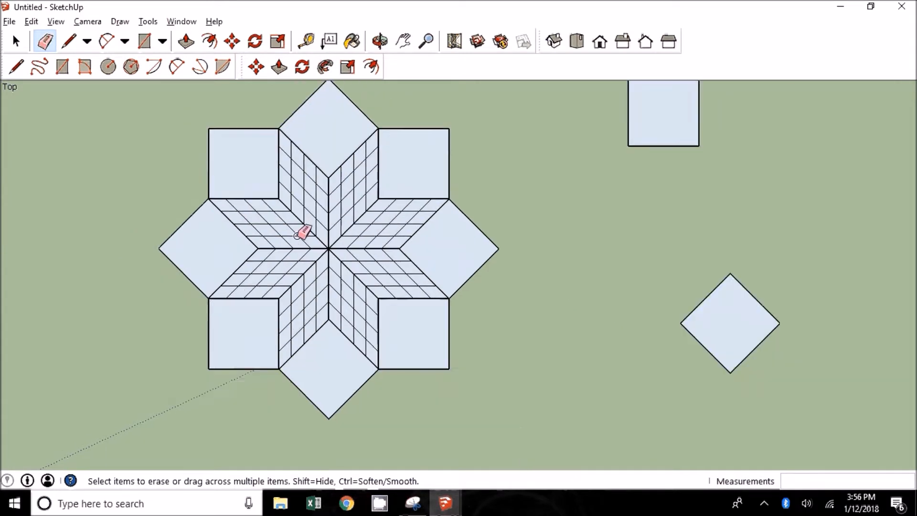
{"action": "scroll", "coordinate": [299, 234], "scroll_direction": "down", "scroll_amount": 2}
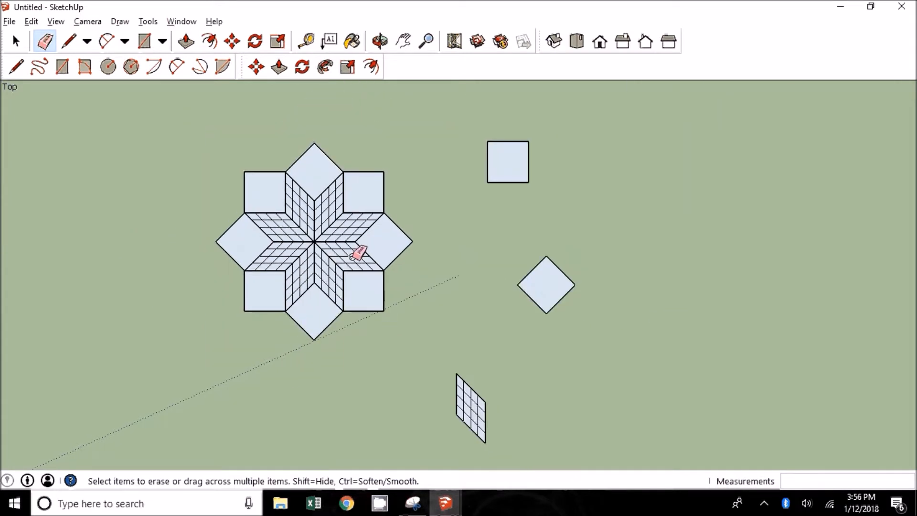
Step: Draw the lower-left square's diagonal and lines from its outer corner to points on its two inner edges
{"action": "left_click", "coordinate": [69, 44]}
{"action": "left_click", "coordinate": [285, 270]}
{"action": "scroll", "coordinate": [261, 281], "scroll_direction": "up", "scroll_amount": 3}
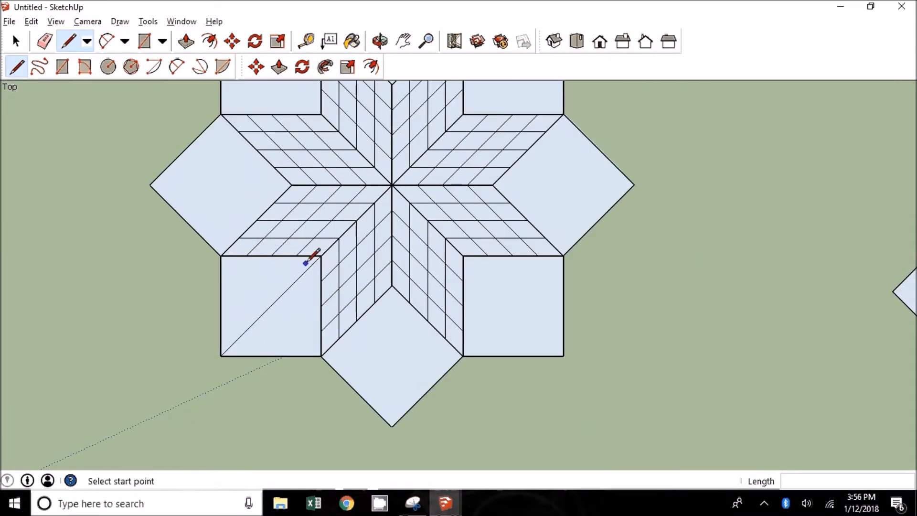
{"action": "left_click", "coordinate": [270, 270]}
{"action": "left_click", "coordinate": [245, 311]}
{"action": "left_click", "coordinate": [283, 257]}
{"action": "left_click", "coordinate": [321, 293]}
Step: Draw a small square in the patterned square's inner corner, with two lines from that corner to its opposite sides
{"action": "left_click", "coordinate": [283, 256]}
{"action": "left_click", "coordinate": [283, 294]}
{"action": "left_click", "coordinate": [321, 294]}
{"action": "key", "text": "e"}
{"action": "key", "text": "l"}
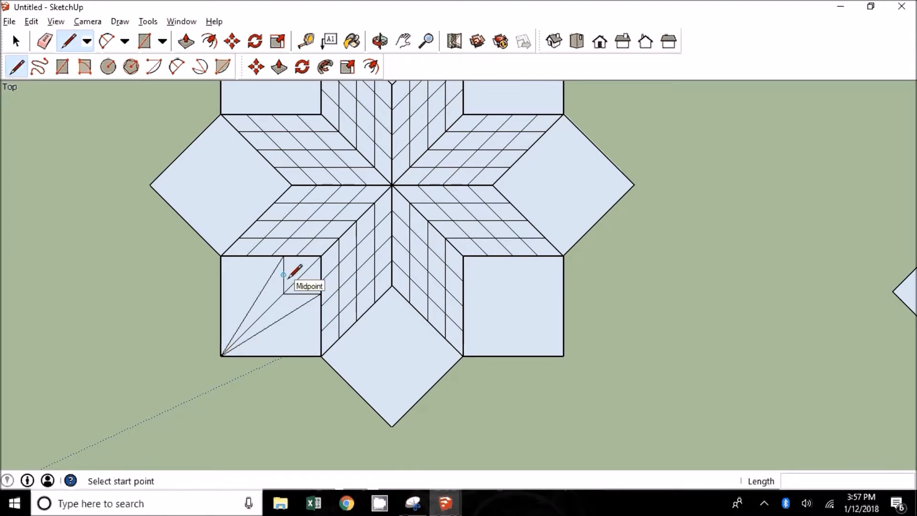
{"action": "scroll", "coordinate": [296, 268], "scroll_direction": "up", "scroll_amount": 2}
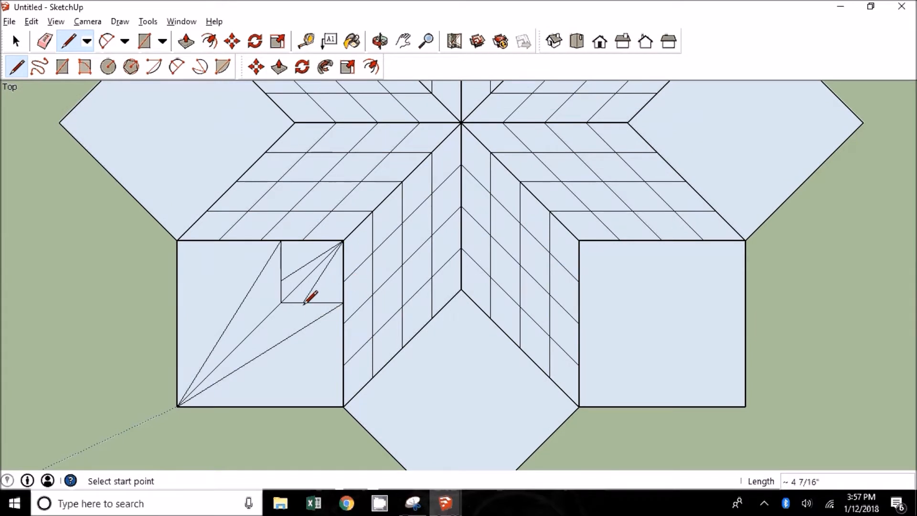
Step: Make the lower-left square and its line pattern a component
{"action": "scroll", "coordinate": [305, 303], "scroll_direction": "down", "scroll_amount": 1}
{"action": "key", "text": "space"}
{"action": "left_click", "coordinate": [246, 258]}
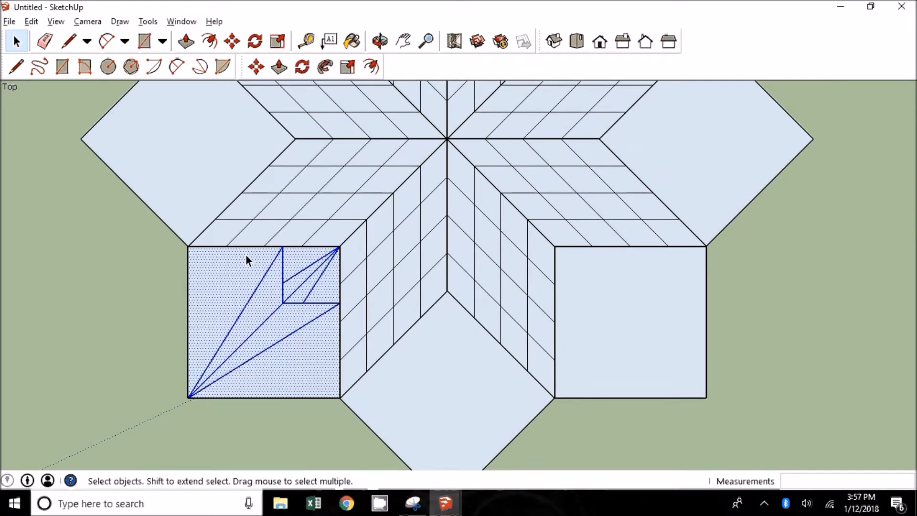
{"action": "key", "text": "g"}
{"action": "left_click", "coordinate": [474, 358]}
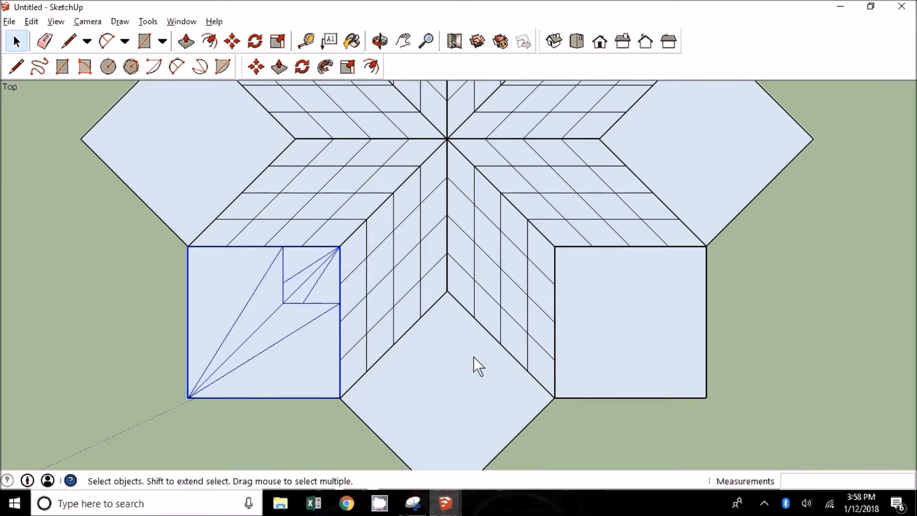
Step: Paste a copy of the patterned square, rotate its outer corner to point up, and fit it into the star's top gap
{"action": "key", "text": "ctrl+v"}
{"action": "left_click", "coordinate": [739, 407]}
{"action": "key", "text": "o"}
{"action": "key", "text": "q"}
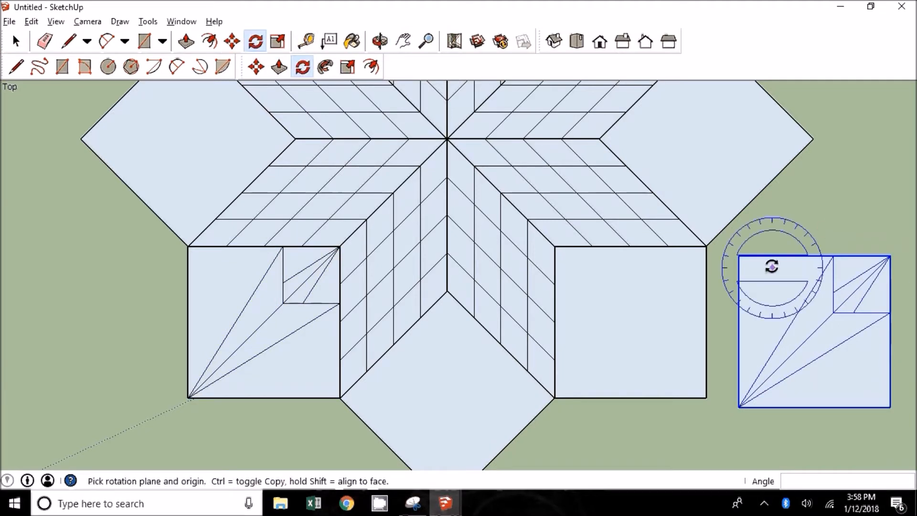
{"action": "left_click", "coordinate": [740, 407]}
{"action": "scroll", "coordinate": [817, 323], "scroll_direction": "down", "scroll_amount": 4}
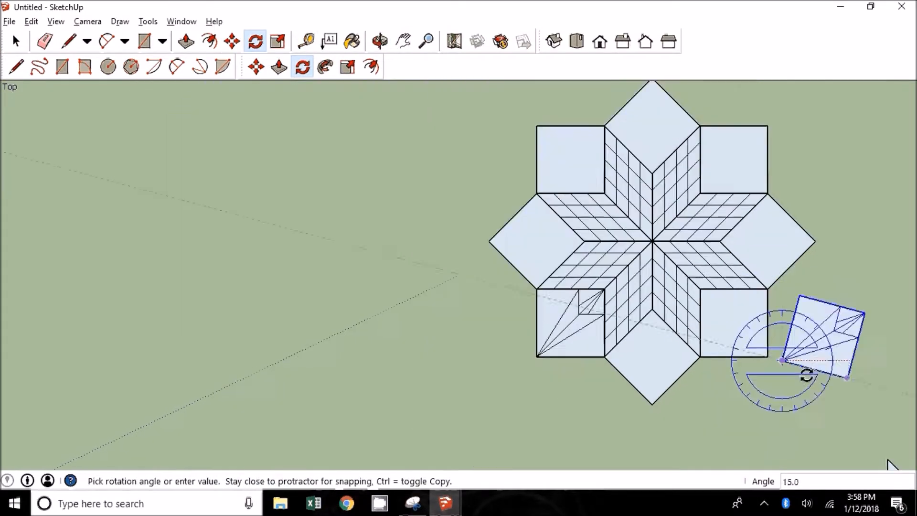
{"action": "left_click", "coordinate": [744, 393]}
{"action": "key", "text": "m"}
{"action": "left_click", "coordinate": [782, 361]}
{"action": "scroll", "coordinate": [640, 277], "scroll_direction": "down", "scroll_amount": 1}
{"action": "left_click", "coordinate": [649, 115]}
{"action": "key", "text": "space"}
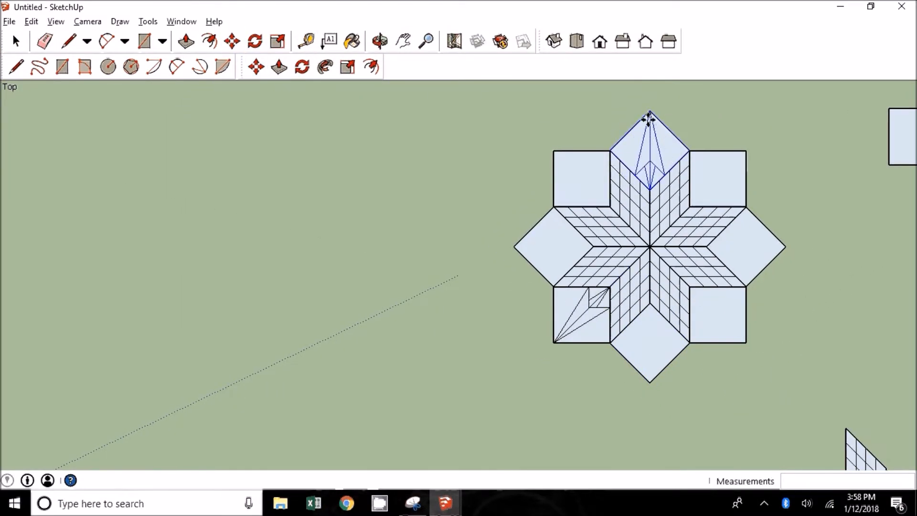
Step: Paste another patterned square, rotate it a quarter turn, and fit it over the star's upper-left square
{"action": "key", "text": "ctrl+v"}
{"action": "left_click", "coordinate": [415, 217]}
{"action": "left_click", "coordinate": [256, 45]}
{"action": "left_click", "coordinate": [472, 161]}
{"action": "left_click", "coordinate": [471, 217]}
{"action": "left_click", "coordinate": [390, 161]}
{"action": "key", "text": "m"}
{"action": "left_click", "coordinate": [471, 161]}
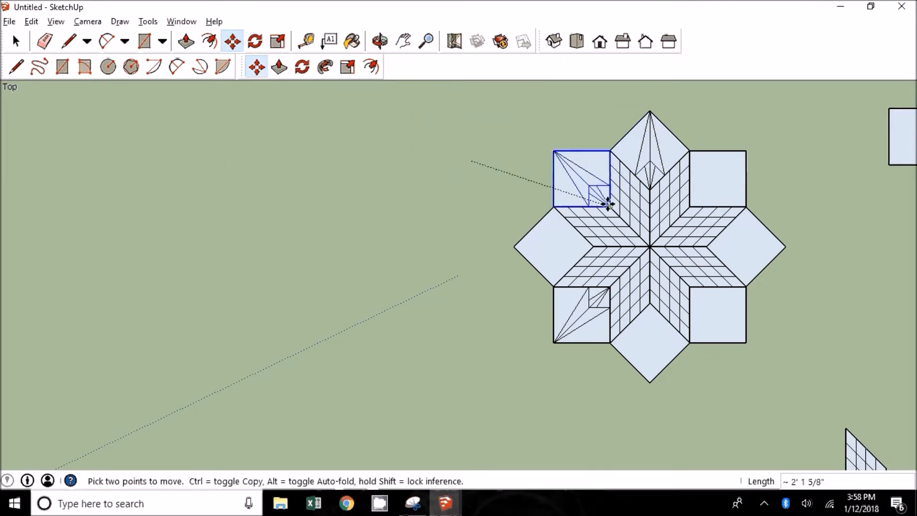
{"action": "left_click", "coordinate": [609, 205]}
{"action": "key", "text": "space"}
Step: Paste a patterned square, rotate it 45 degrees so its outer corner points left, and fit it into the star's left gap
{"action": "key", "text": "ctrl+v"}
{"action": "left_click", "coordinate": [300, 272]}
{"action": "left_click", "coordinate": [256, 42]}
{"action": "left_click", "coordinate": [356, 227]}
{"action": "left_click", "coordinate": [356, 272]}
{"action": "left_click", "coordinate": [322, 262]}
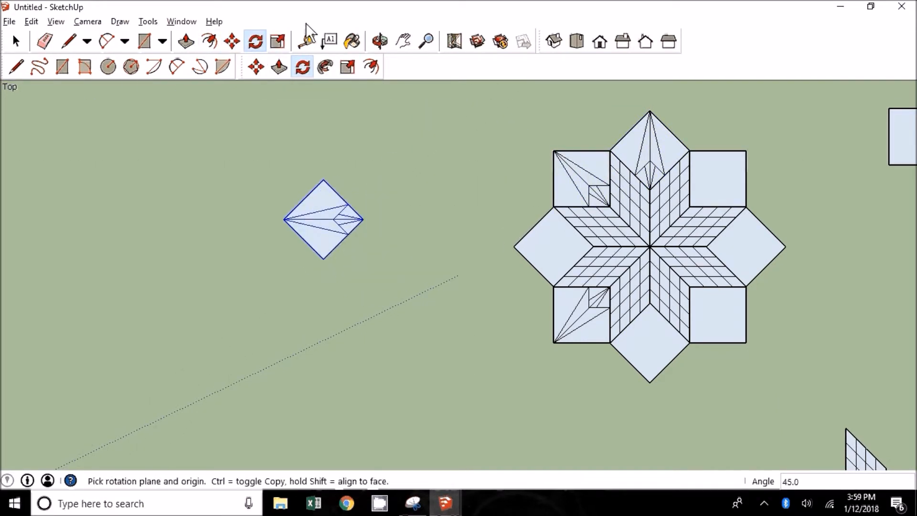
{"action": "key", "text": "m"}
{"action": "left_click", "coordinate": [363, 220]}
{"action": "left_click", "coordinate": [594, 247]}
Step: Paste a patterned square, rotate its outer corner to point right, and fit it into the star's right gap
{"action": "key", "text": "ctrl+v"}
{"action": "left_click", "coordinate": [797, 300]}
{"action": "key", "text": "q"}
{"action": "left_click", "coordinate": [797, 244]}
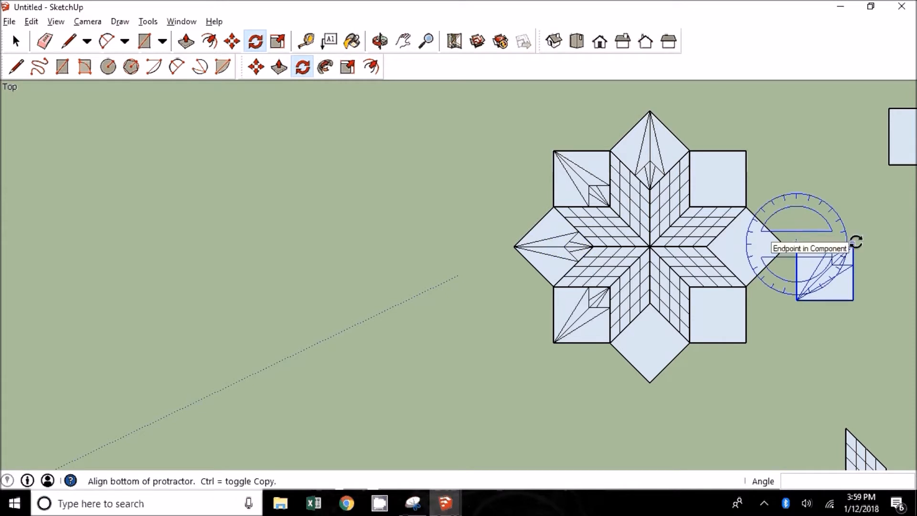
{"action": "left_click", "coordinate": [855, 241]}
{"action": "left_click", "coordinate": [749, 189]}
{"action": "key", "text": "m"}
{"action": "left_click", "coordinate": [752, 281]}
{"action": "scroll", "coordinate": [746, 287], "scroll_direction": "up", "scroll_amount": 3}
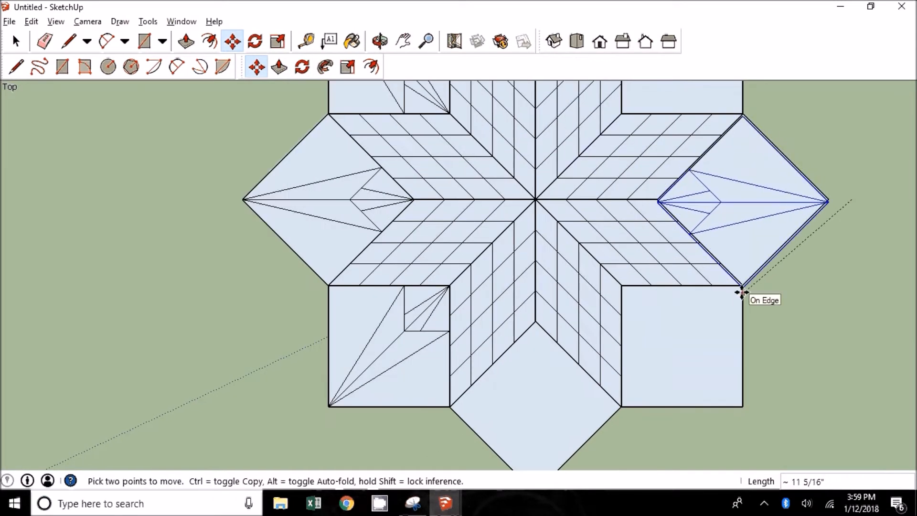
{"action": "scroll", "coordinate": [741, 292], "scroll_direction": "down", "scroll_amount": 3}
{"action": "left_click", "coordinate": [667, 293]}
Step: Paste a patterned square, rotate it a quarter turn, and fit it over the star's lower-right square
{"action": "key", "text": "ctrl+v"}
{"action": "left_click", "coordinate": [734, 390]}
{"action": "key", "text": "q"}
{"action": "left_click", "coordinate": [734, 314]}
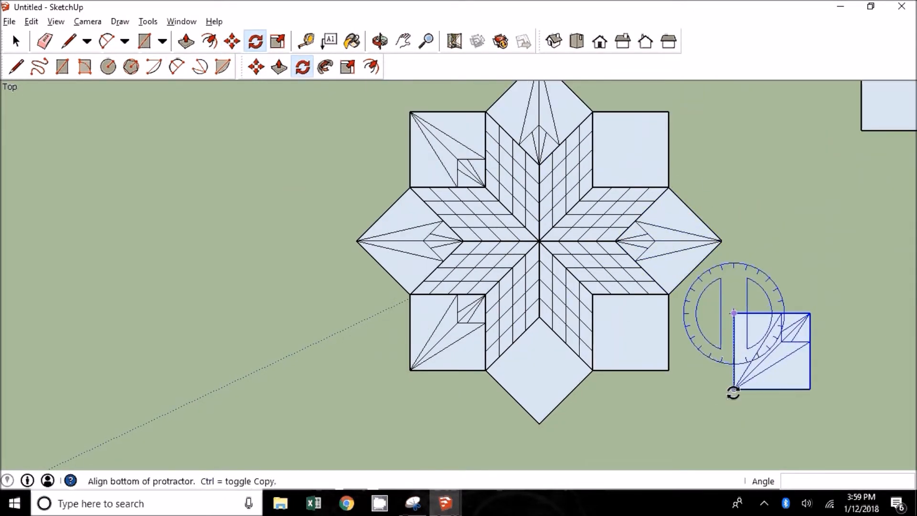
{"action": "left_click", "coordinate": [855, 314]}
{"action": "key", "text": "m"}
{"action": "left_click", "coordinate": [734, 238]}
{"action": "left_click", "coordinate": [593, 295]}
Step: Paste a patterned square, rotate its outer corner to point down, and fit it into the star's bottom gap
{"action": "key", "text": "ctrl+v"}
{"action": "left_click", "coordinate": [707, 391]}
{"action": "key", "text": "q"}
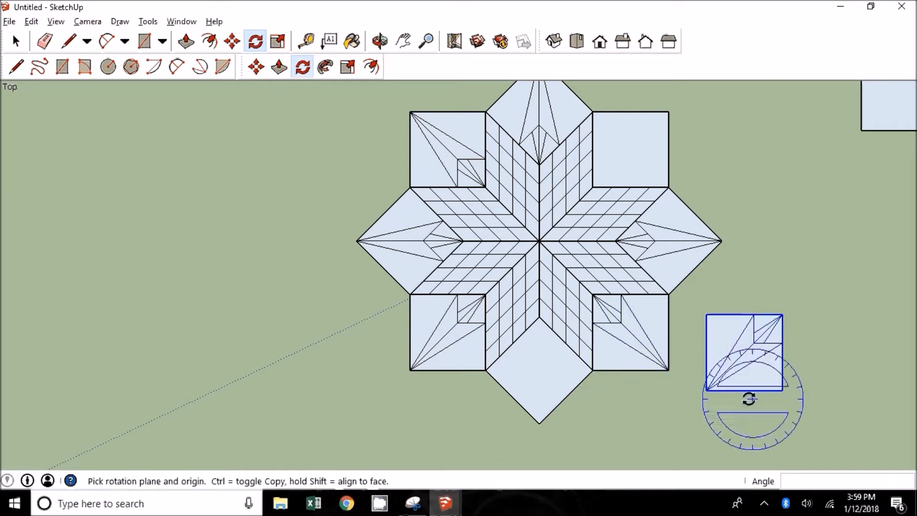
{"action": "left_click", "coordinate": [707, 390]}
{"action": "left_click", "coordinate": [782, 314]}
{"action": "left_click", "coordinate": [706, 317]}
{"action": "left_click", "coordinate": [257, 67]}
{"action": "left_click", "coordinate": [707, 283]}
{"action": "left_click", "coordinate": [540, 317]}
Step: Paste a patterned square, rotate it a half turn, and fit it over the star's upper-right square
{"action": "key", "text": "ctrl+v"}
{"action": "left_click", "coordinate": [809, 282]}
{"action": "left_click", "coordinate": [253, 44]}
{"action": "left_click", "coordinate": [809, 205]}
{"action": "left_click", "coordinate": [809, 282]}
{"action": "left_click", "coordinate": [809, 129]}
{"action": "key", "text": "m"}
{"action": "left_click_drag", "start_coordinate": [733, 206], "coordinate": [594, 187]}
{"action": "key", "text": "space"}
Step: Copy the star's lower-left horizontal diamond grid and fit the copy between the top and upper-left squares
{"action": "left_click", "coordinate": [485, 269]}
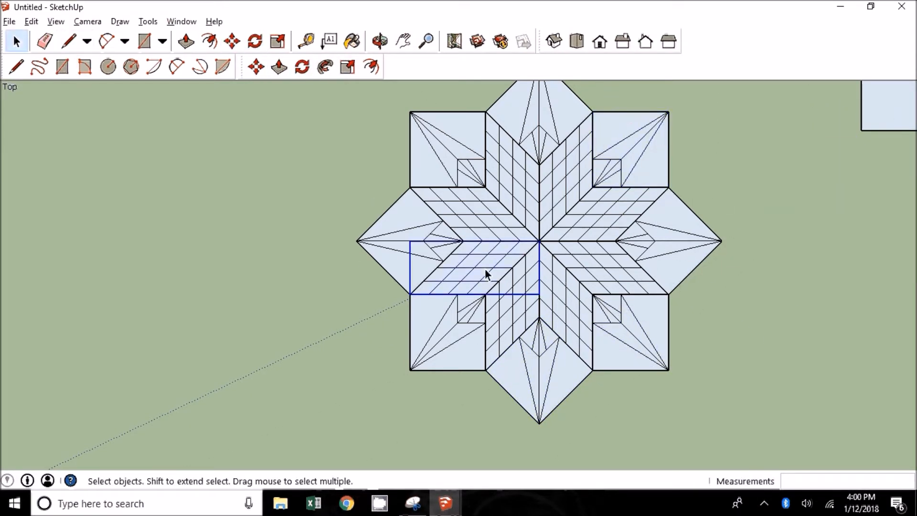
{"action": "key", "text": "ctrl+c"}
{"action": "key", "text": "ctrl+v"}
{"action": "left_click", "coordinate": [179, 251]}
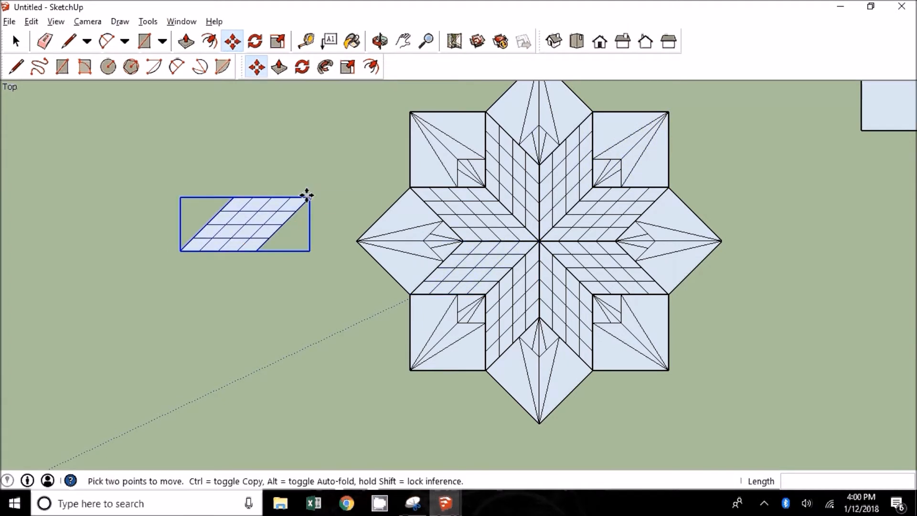
{"action": "left_click", "coordinate": [309, 196]}
{"action": "scroll", "coordinate": [246, 286], "scroll_direction": "down", "scroll_amount": 2}
{"action": "left_click", "coordinate": [428, 146]}
{"action": "key", "text": "space"}
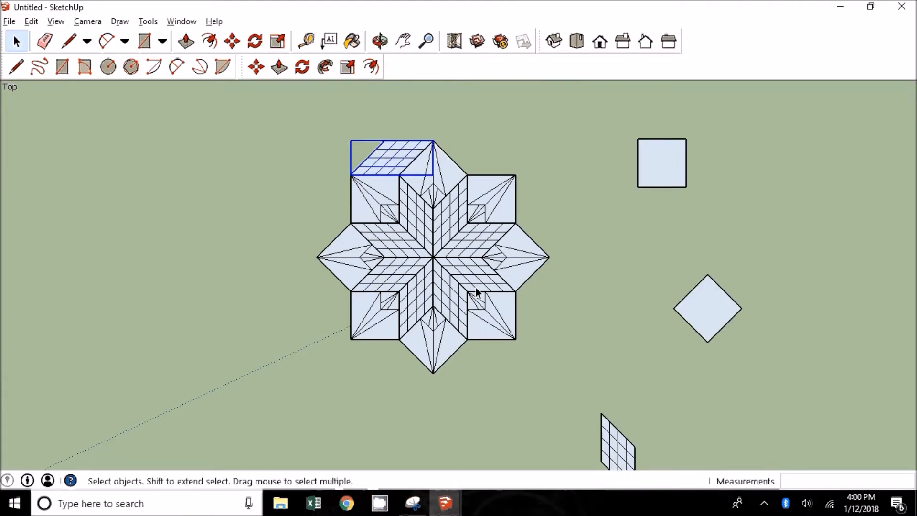
Step: Fit copies of the matching diamond grids between the top and upper-right squares and between the bottom and lower-left squares
{"action": "key", "text": "m"}
{"action": "left_click", "coordinate": [466, 290]}
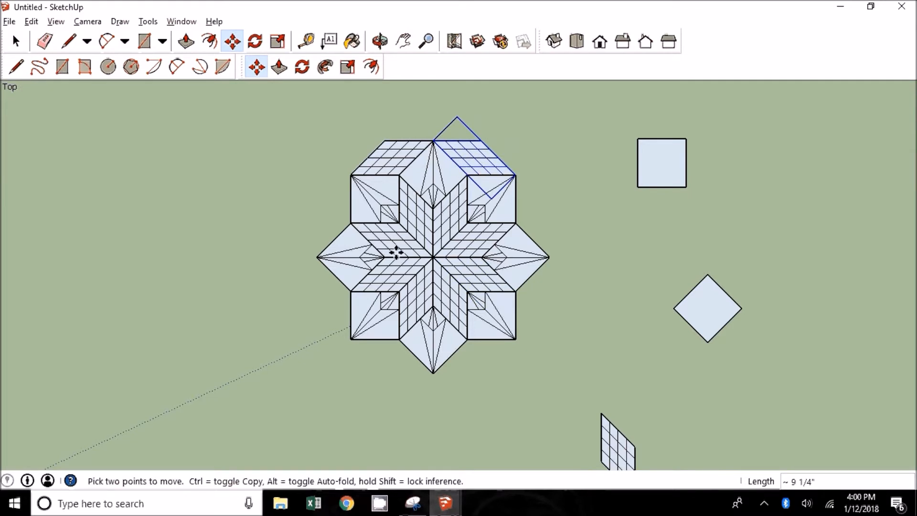
{"action": "key", "text": "space"}
{"action": "key", "text": "ctrl+v"}
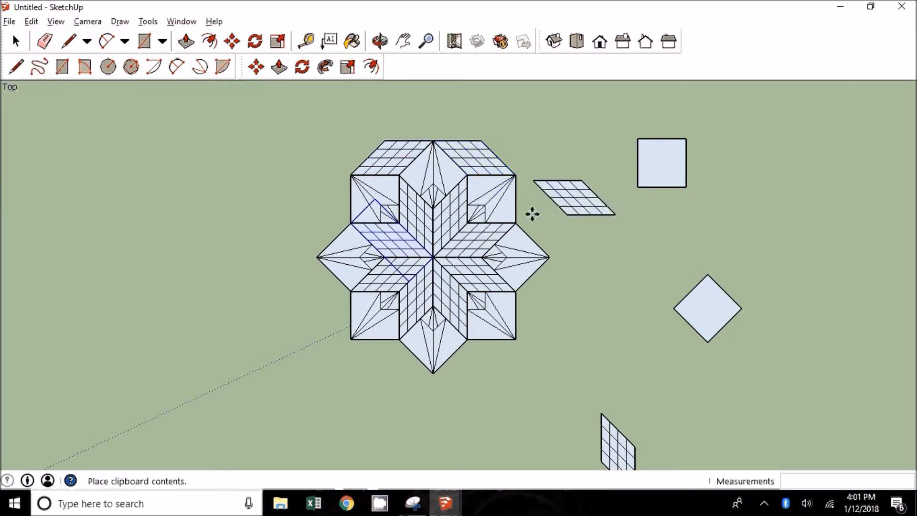
{"action": "left_click", "coordinate": [345, 385]}
{"action": "left_click", "coordinate": [393, 351]}
{"action": "left_click", "coordinate": [23, 45]}
Step: Copy the star's lower-right vertical diamond grid and fit the copy between the right and upper-right squares
{"action": "left_click", "coordinate": [457, 291]}
{"action": "key", "text": "ctrl+c"}
{"action": "key", "text": "ctrl+v"}
{"action": "left_click", "coordinate": [533, 239]}
{"action": "left_click", "coordinate": [532, 206]}
{"action": "left_click", "coordinate": [516, 223]}
{"action": "left_click", "coordinate": [16, 40]}
Step: Copy the star's lower-left vertical diamond grid and fit the copy between the right and lower-right squares
{"action": "left_click", "coordinate": [416, 303]}
{"action": "key", "text": "ctrl+c"}
{"action": "key", "text": "ctrl+v"}
{"action": "left_click", "coordinate": [542, 329]}
{"action": "left_click", "coordinate": [556, 281]}
{"action": "left_click", "coordinate": [516, 292]}
{"action": "left_click", "coordinate": [16, 43]}
Step: Copy the star's upper-right vertical diamond grid and fit the copy between the left and upper-left squares
{"action": "left_click", "coordinate": [463, 229]}
{"action": "key", "text": "ctrl+c"}
{"action": "key", "text": "ctrl+v"}
{"action": "left_click", "coordinate": [248, 223]}
{"action": "left_click", "coordinate": [283, 190]}
{"action": "left_click", "coordinate": [352, 224]}
{"action": "left_click", "coordinate": [15, 41]}
Step: Duplicate the lower-right vertical diamond grid of the star and fit it between the left and lower-left squares
{"action": "left_click", "coordinate": [446, 310]}
{"action": "key", "text": "ctrl+c"}
{"action": "key", "text": "ctrl+v"}
{"action": "left_click", "coordinate": [248, 317]}
{"action": "left_click", "coordinate": [283, 269]}
{"action": "left_click", "coordinate": [351, 291]}
{"action": "left_click", "coordinate": [16, 41]}
Step: Copy the star's upper-right horizontal diamond grid and fit the copy between the bottom and lower-right squares
{"action": "left_click", "coordinate": [474, 242]}
{"action": "key", "text": "ctrl+c"}
{"action": "key", "text": "ctrl+v"}
{"action": "left_click", "coordinate": [502, 384]}
{"action": "left_click", "coordinate": [537, 350]}
{"action": "left_click", "coordinate": [467, 340]}
Step: Draw a square enclosing the whole star design, using crossing lines to locate its lower-left corner, and erase the line overhang
{"action": "key", "text": "l"}
{"action": "left_click_drag", "start_coordinate": [316, 306], "coordinate": [317, 428]}
{"action": "left_click_drag", "start_coordinate": [385, 374], "coordinate": [302, 374]}
{"action": "key", "text": "r"}
{"action": "left_click", "coordinate": [549, 140]}
{"action": "left_click", "coordinate": [317, 373]}
{"action": "key", "text": "e"}
{"action": "left_click_drag", "start_coordinate": [282, 373], "coordinate": [308, 378]}
Step: Draw lines from the enclosing square's upper-right corner to points on the adjoining diamond grid edges
{"action": "key", "text": "l"}
{"action": "left_click", "coordinate": [549, 140]}
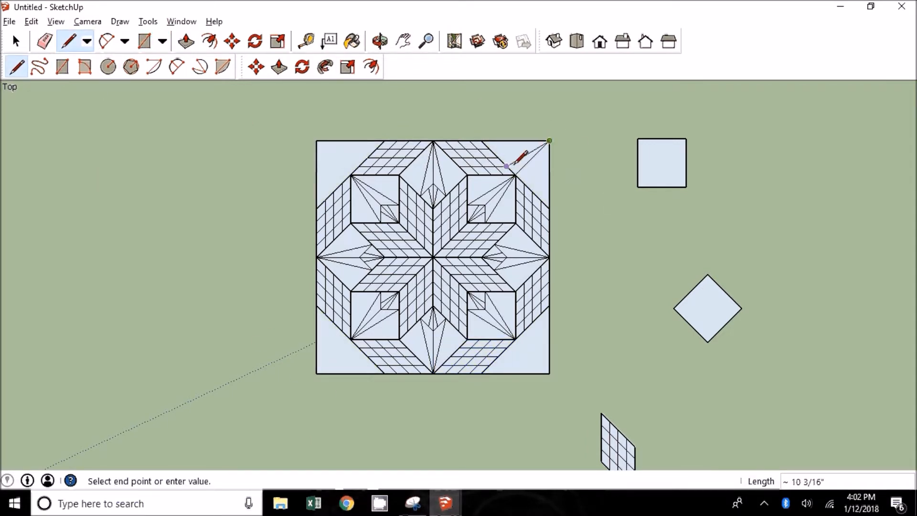
{"action": "left_click", "coordinate": [508, 165]}
{"action": "key", "text": "Escape"}
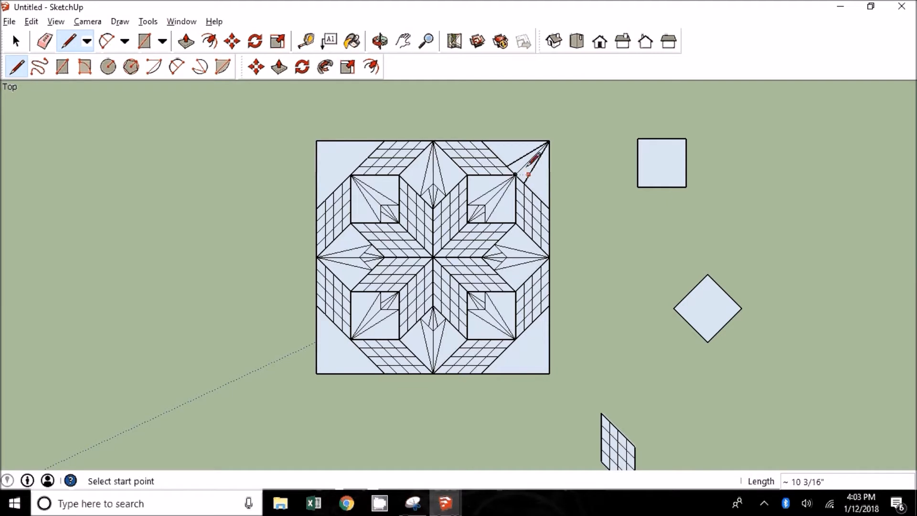
Step: Draw a fan of lines from the upper-right patterned square's outer corner to evenly spaced points on the enclosing square's edges
{"action": "left_click", "coordinate": [532, 140]}
{"action": "key", "text": "e"}
{"action": "key", "text": "l"}
{"action": "left_click", "coordinate": [516, 141]}
{"action": "left_click", "coordinate": [516, 174]}
{"action": "left_click", "coordinate": [532, 141]}
{"action": "left_click", "coordinate": [515, 175]}
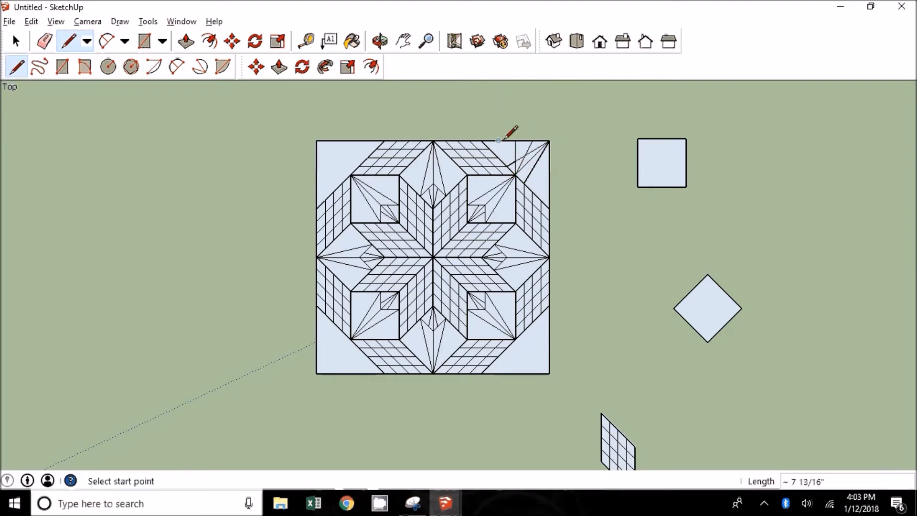
{"action": "left_click", "coordinate": [549, 174]}
Step: Connect the two edge points nearest the enclosing square's upper-right corner to the line crossings above and beside the fan's origin
{"action": "scroll", "coordinate": [545, 152], "scroll_direction": "up", "scroll_amount": 5}
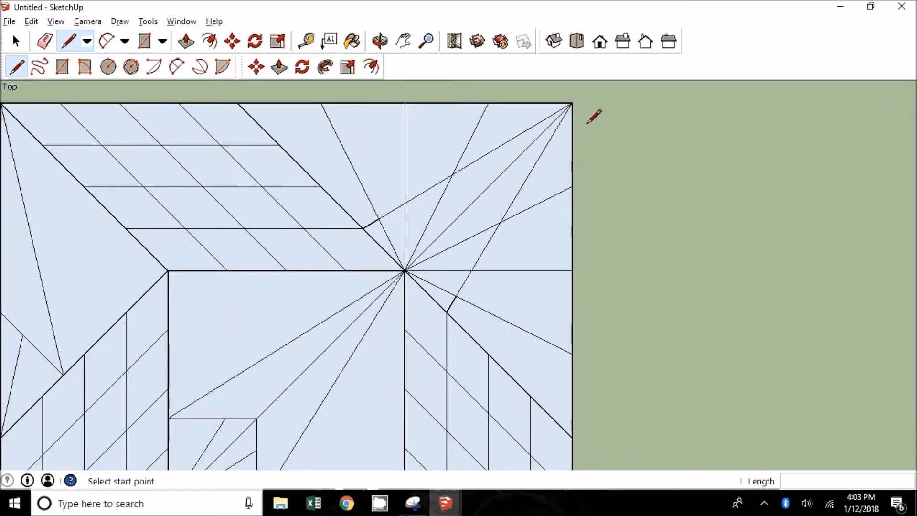
{"action": "left_click", "coordinate": [488, 103]}
{"action": "left_click", "coordinate": [472, 270]}
{"action": "left_click", "coordinate": [488, 103]}
{"action": "left_click", "coordinate": [405, 203]}
{"action": "left_click", "coordinate": [572, 186]}
{"action": "left_click", "coordinate": [405, 203]}
{"action": "left_click", "coordinate": [572, 186]}
{"action": "left_click", "coordinate": [472, 270]}
Step: Draw spike lines from the points where the fan's vertical and horizontal lines meet the outer edges to the nearby line crossings
{"action": "left_click", "coordinate": [453, 175]}
{"action": "left_click", "coordinate": [406, 103]}
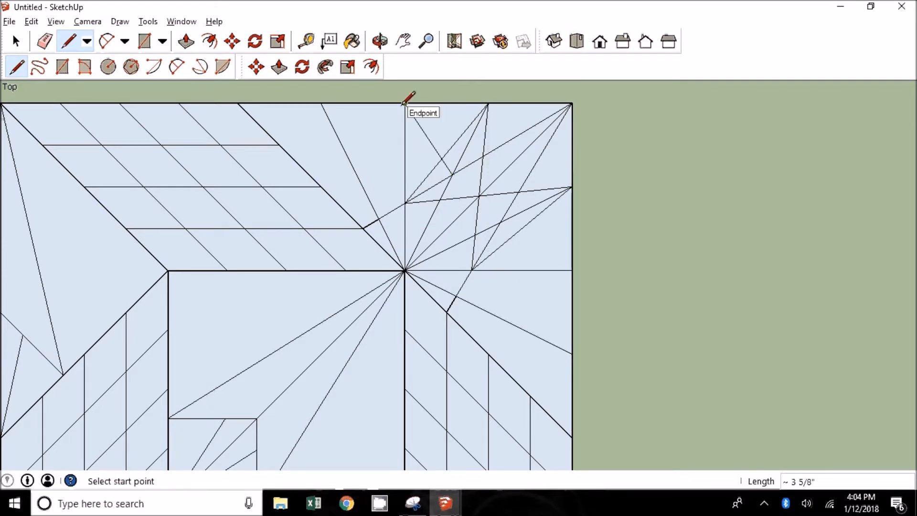
{"action": "left_click", "coordinate": [406, 103]}
{"action": "left_click", "coordinate": [440, 197]}
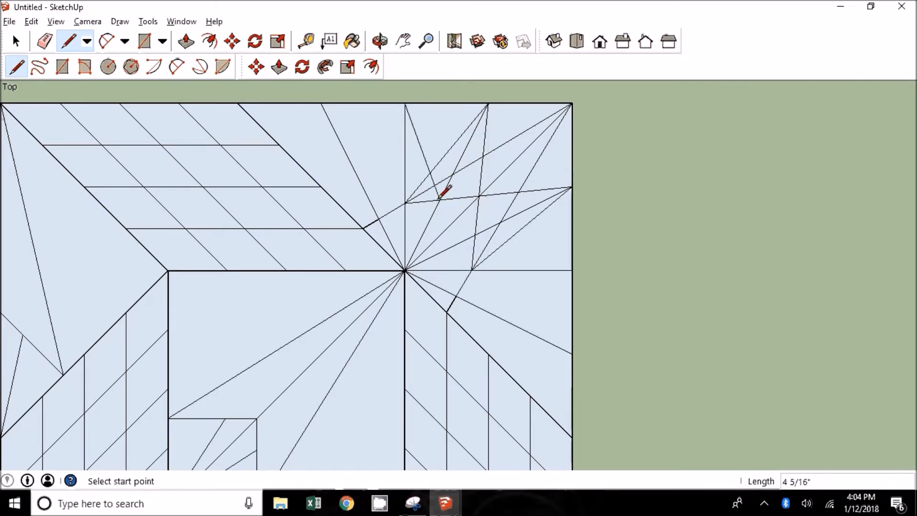
{"action": "left_click", "coordinate": [573, 270]}
{"action": "left_click", "coordinate": [456, 296]}
Step: Draw lines from the outer edge points nearest the two diamond grids to points on those grids' slanted edges
{"action": "left_click", "coordinate": [321, 104]}
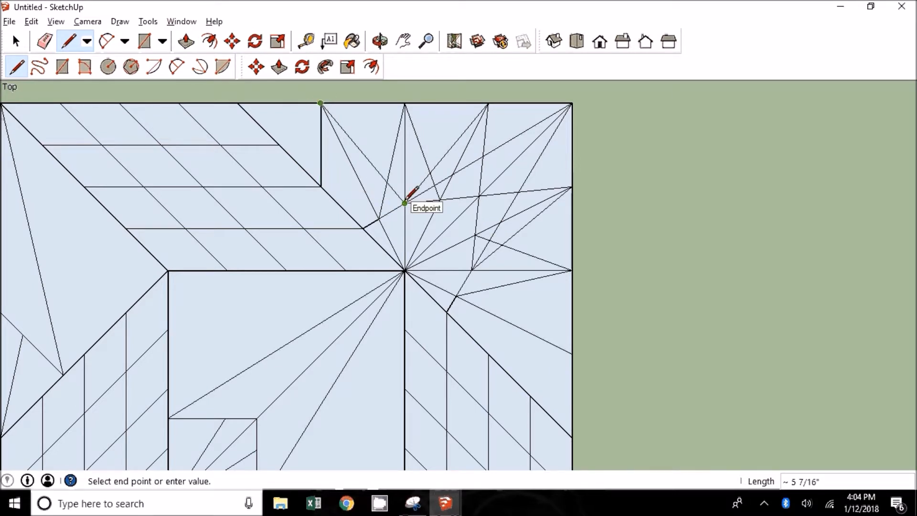
{"action": "left_click", "coordinate": [337, 203]}
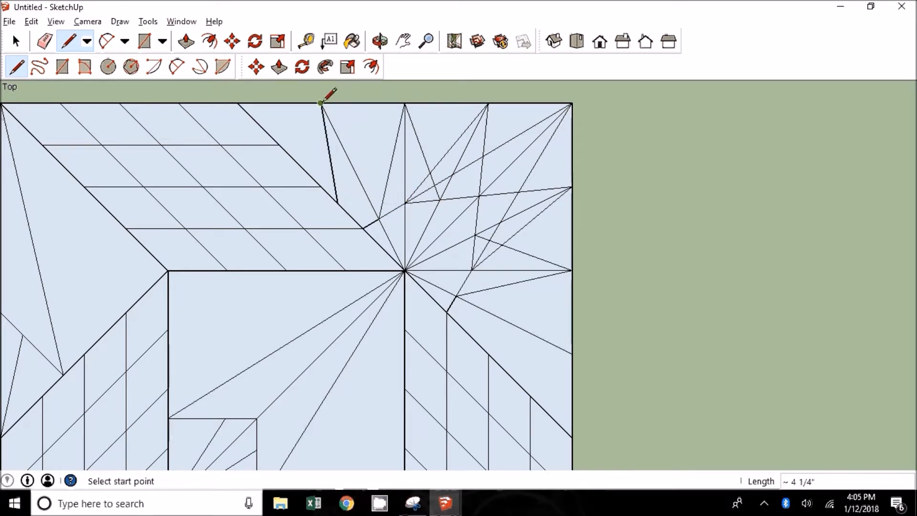
{"action": "left_click", "coordinate": [572, 353]}
{"action": "scroll", "coordinate": [470, 325], "scroll_direction": "up", "scroll_amount": 1}
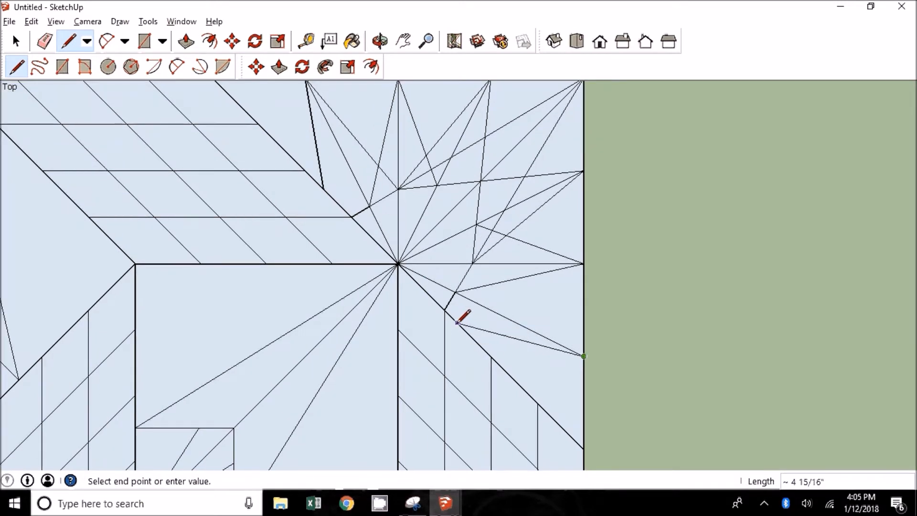
{"action": "left_click", "coordinate": [473, 338]}
Step: Draw the remaining spike lines from the outer edge points and the diamond grids' outer corners to the line crossings around the fan's origin
{"action": "left_click", "coordinate": [584, 356]}
{"action": "left_click", "coordinate": [472, 262]}
{"action": "left_click", "coordinate": [583, 450]}
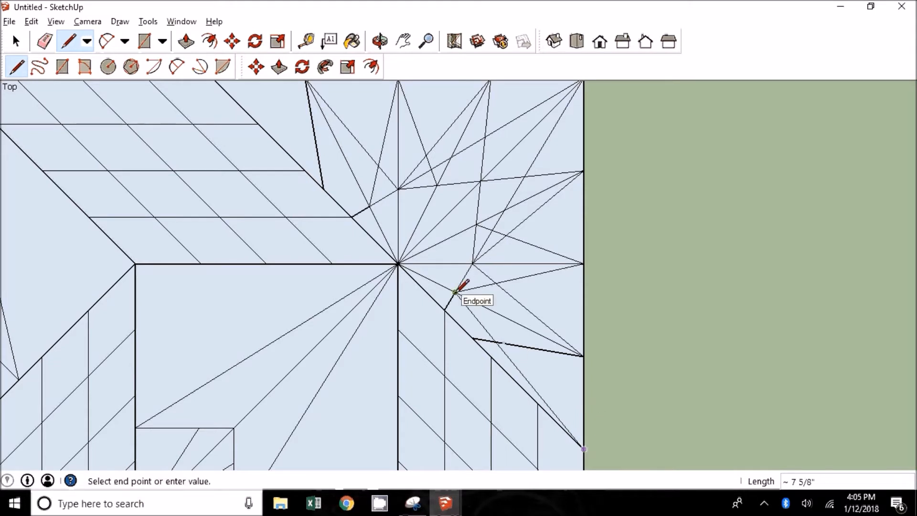
{"action": "left_click", "coordinate": [456, 292]}
{"action": "scroll", "coordinate": [493, 343], "scroll_direction": "down", "scroll_amount": 1}
{"action": "left_click", "coordinate": [238, 102]}
{"action": "left_click", "coordinate": [381, 219]}
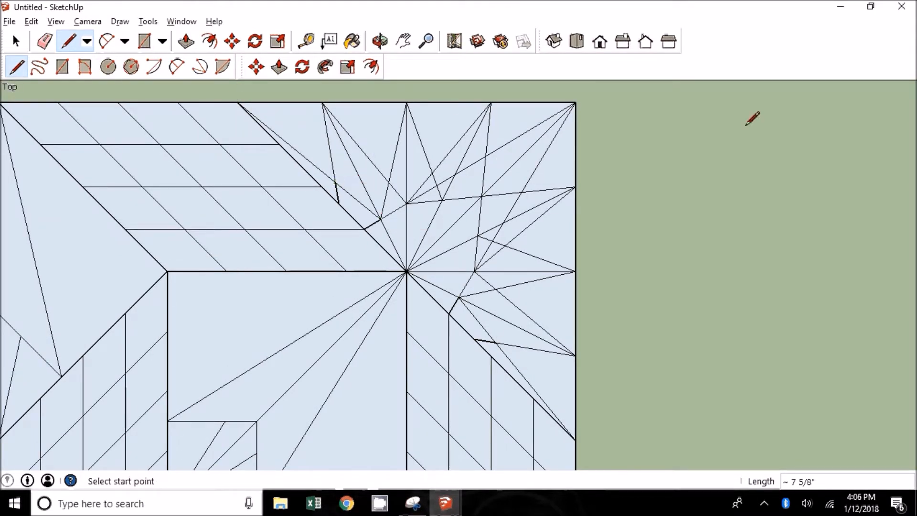
Step: Erase the surplus segments crossing the corner spikes and connect the two inner spike tips beside the central diagonal to the fan's origin
{"action": "key", "text": "e"}
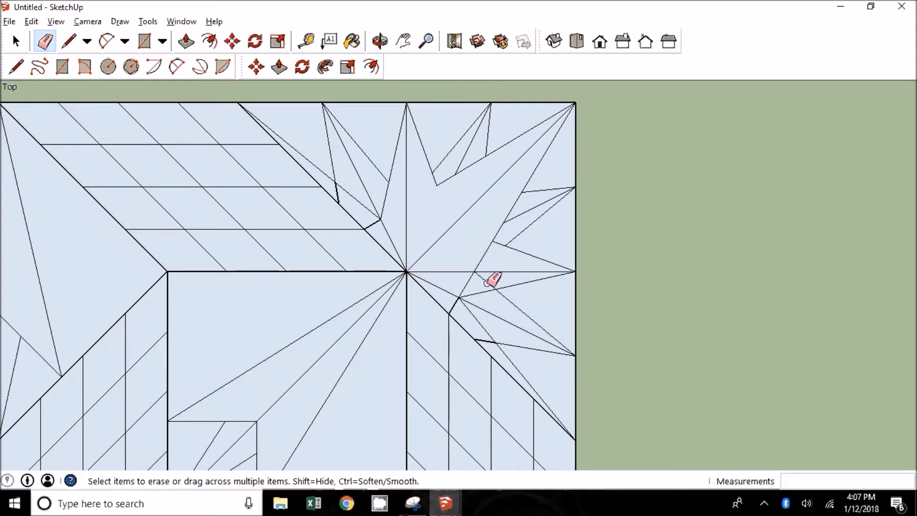
{"action": "left_click", "coordinate": [69, 41]}
{"action": "left_click", "coordinate": [436, 184]}
{"action": "left_click", "coordinate": [406, 272]}
{"action": "left_click", "coordinate": [407, 271]}
{"action": "left_click", "coordinate": [492, 242]}
{"action": "left_click", "coordinate": [45, 41]}
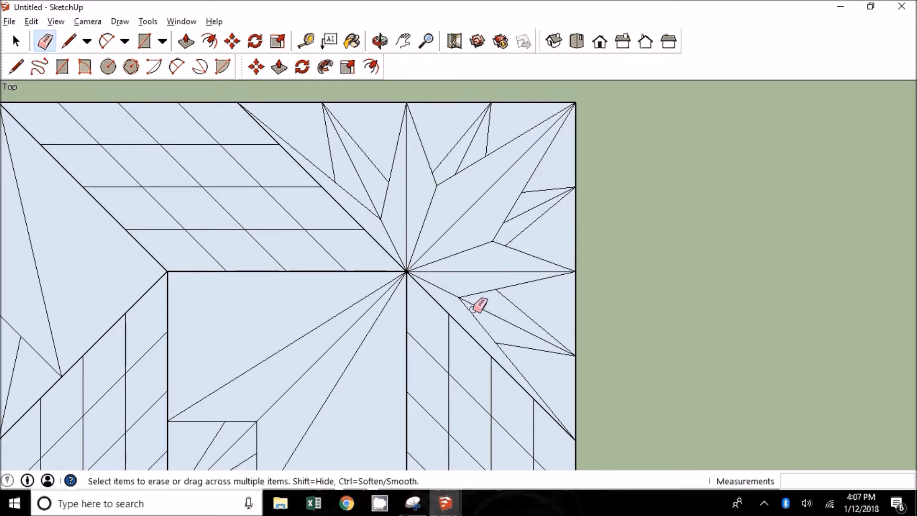
Step: Select the spike pattern in the enclosing square's upper-right corner and make it a group
{"action": "scroll", "coordinate": [439, 287], "scroll_direction": "down", "scroll_amount": 3}
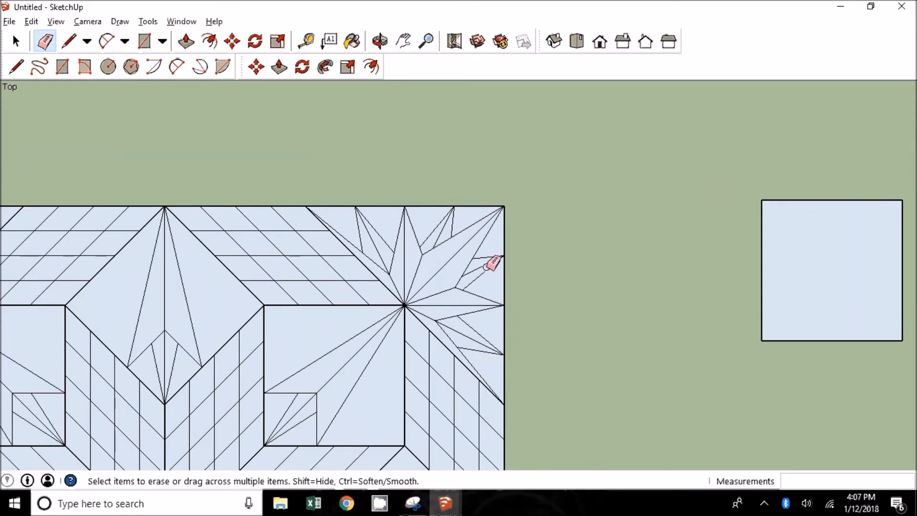
{"action": "key", "text": "space"}
{"action": "mouse_move", "coordinate": [511, 405]}
{"action": "left_mouse_down"}
{"action": "mouse_move", "coordinate": [334, 170]}
{"action": "mouse_move", "coordinate": [519, 411]}
{"action": "left_mouse_up"}
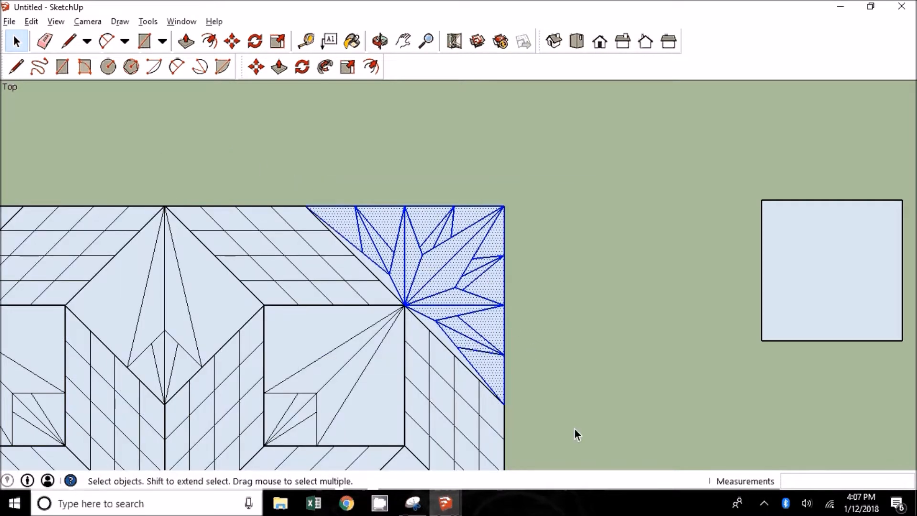
{"action": "left_click", "coordinate": [381, 278], "text": "shift"}
{"action": "left_click", "coordinate": [381, 278], "text": "shift"}
{"action": "right_click", "coordinate": [472, 286]}
{"action": "left_click", "coordinate": [500, 184]}
Step: Copy the corner pattern group and paste three copies in the empty area beside the quilt
{"action": "scroll", "coordinate": [499, 185], "scroll_direction": "down", "scroll_amount": 5}
{"action": "key", "text": "ctrl+c"}
{"action": "key", "text": "ctrl+v"}
{"action": "left_click", "coordinate": [122, 386]}
{"action": "key", "text": "ctrl+v"}
{"action": "left_click", "coordinate": [209, 177]}
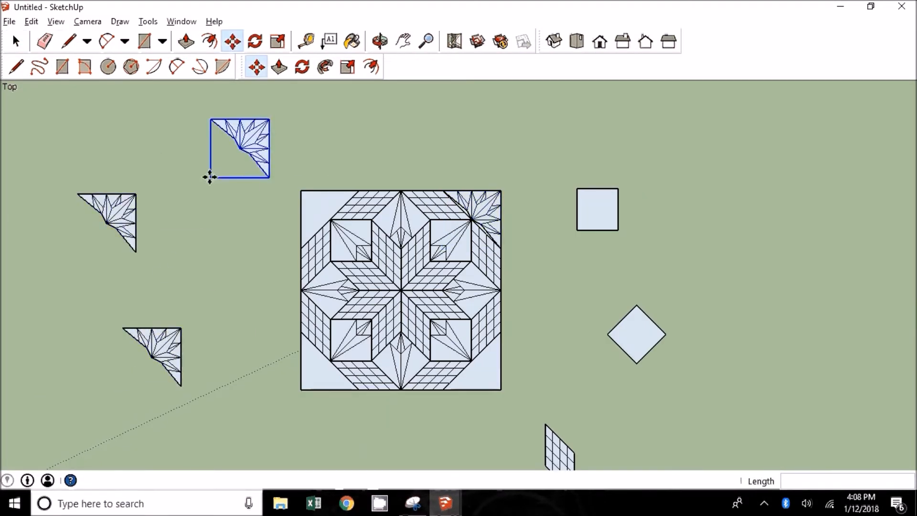
Step: Rotate the uppermost copy a quarter turn counterclockwise and move it into the enclosing square's upper-left corner
{"action": "key", "text": "q"}
{"action": "left_click", "coordinate": [269, 134]}
{"action": "left_click", "coordinate": [269, 175]}
{"action": "left_click", "coordinate": [337, 133]}
{"action": "key", "text": "m"}
{"action": "left_click", "coordinate": [255, 134]}
{"action": "left_click", "coordinate": [301, 191]}
Step: Rotate the next corner pattern copy a quarter turn clockwise and move it into the enclosing square's lower-right corner
{"action": "key", "text": "q"}
{"action": "left_click", "coordinate": [135, 194]}
{"action": "left_click", "coordinate": [136, 251]}
{"action": "left_click", "coordinate": [53, 195]}
{"action": "left_click", "coordinate": [233, 41]}
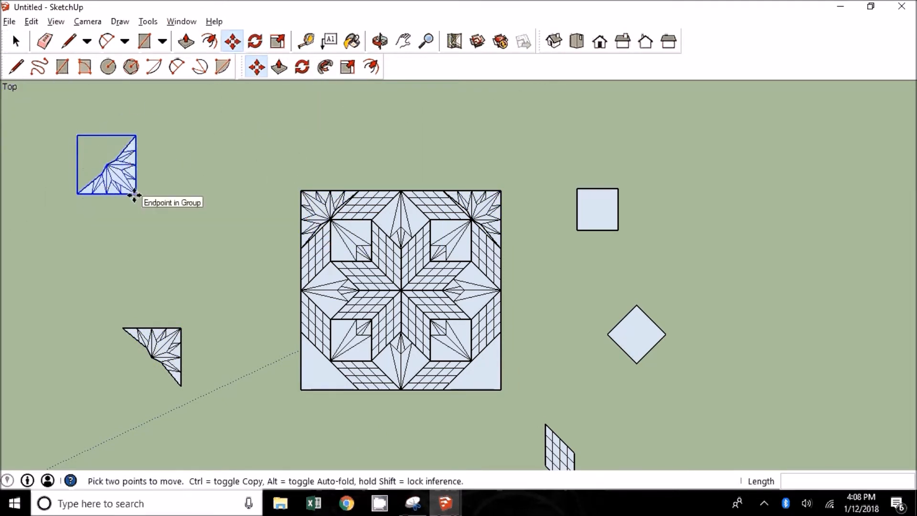
{"action": "left_click_drag", "start_coordinate": [136, 194], "coordinate": [501, 390]}
Step: Rotate the last corner pattern copy 180 degrees and move it into the enclosing square's lower-left corner
{"action": "left_click", "coordinate": [16, 41]}
{"action": "left_click", "coordinate": [158, 347]}
{"action": "left_click", "coordinate": [256, 44]}
{"action": "left_click", "coordinate": [136, 328]}
{"action": "left_click", "coordinate": [181, 328]}
{"action": "left_click", "coordinate": [96, 329]}
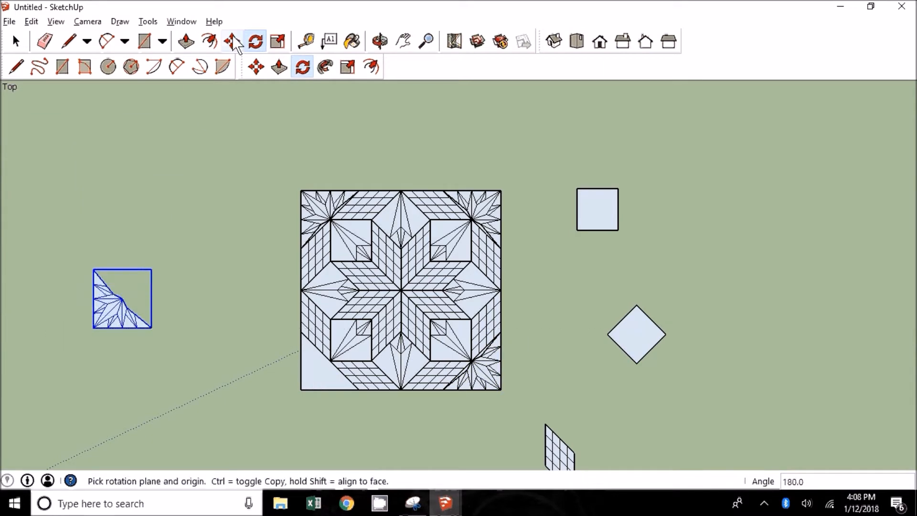
{"action": "left_click", "coordinate": [232, 41]}
{"action": "left_click", "coordinate": [92, 328]}
{"action": "left_click", "coordinate": [301, 389]}
{"action": "key", "text": "space"}
{"action": "scroll", "coordinate": [491, 253], "scroll_direction": "up", "scroll_amount": 4}
{"action": "scroll", "coordinate": [490, 251], "scroll_direction": "down", "scroll_amount": 3}
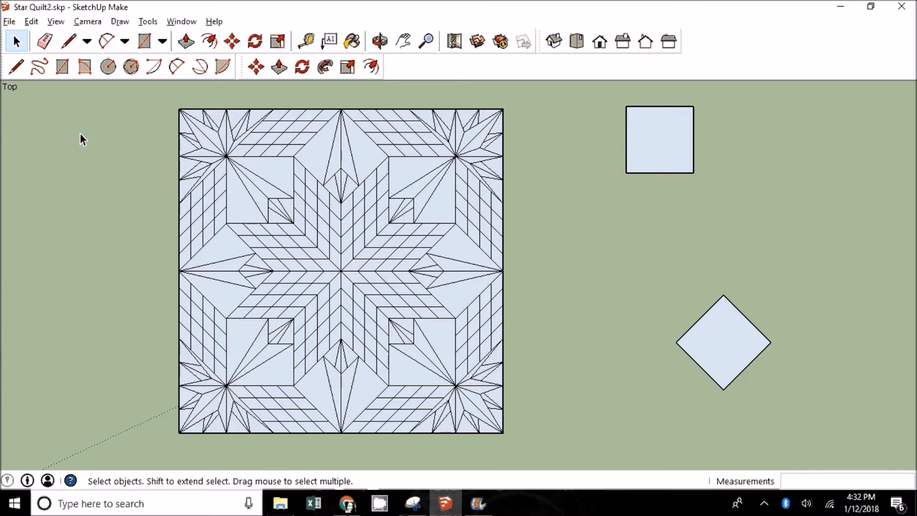
Step: Select the whole quilt group, explode it into separate faces and edges, and clear the selection
{"action": "mouse_move", "coordinate": [155, 97]}
{"action": "left_mouse_down"}
{"action": "mouse_move", "coordinate": [467, 267]}
{"action": "mouse_move", "coordinate": [540, 463]}
{"action": "left_mouse_up"}
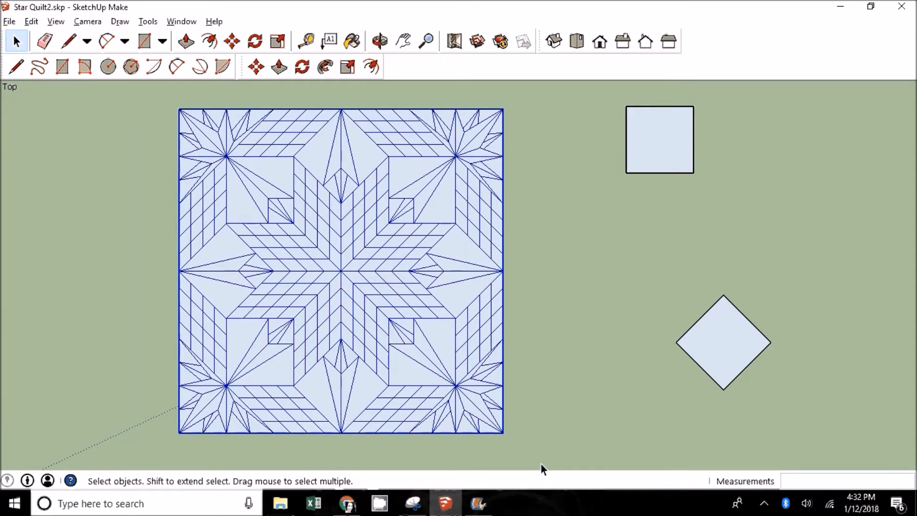
{"action": "right_click", "coordinate": [311, 259]}
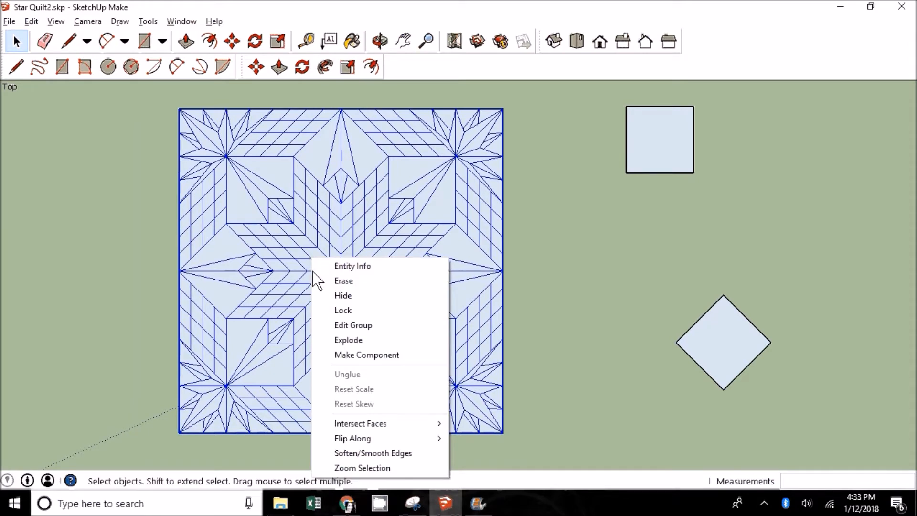
{"action": "mouse_move", "coordinate": [364, 422]}
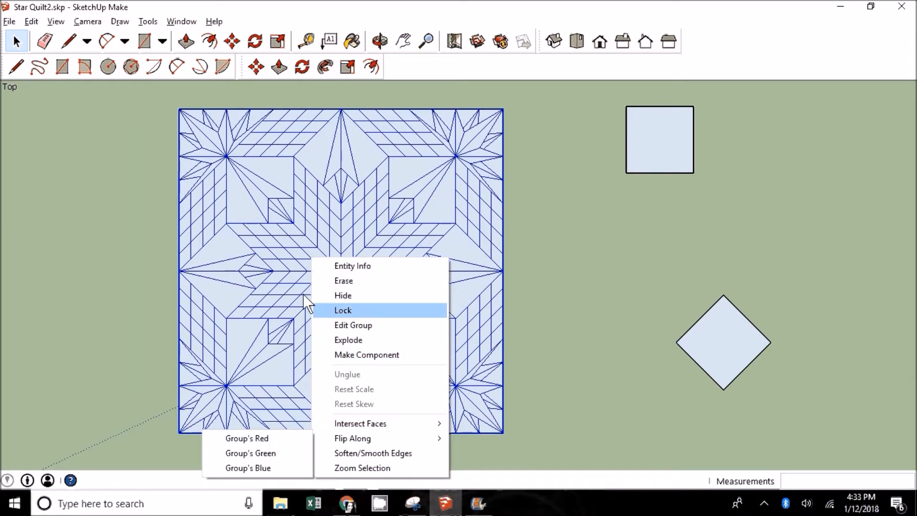
{"action": "left_click", "coordinate": [363, 342]}
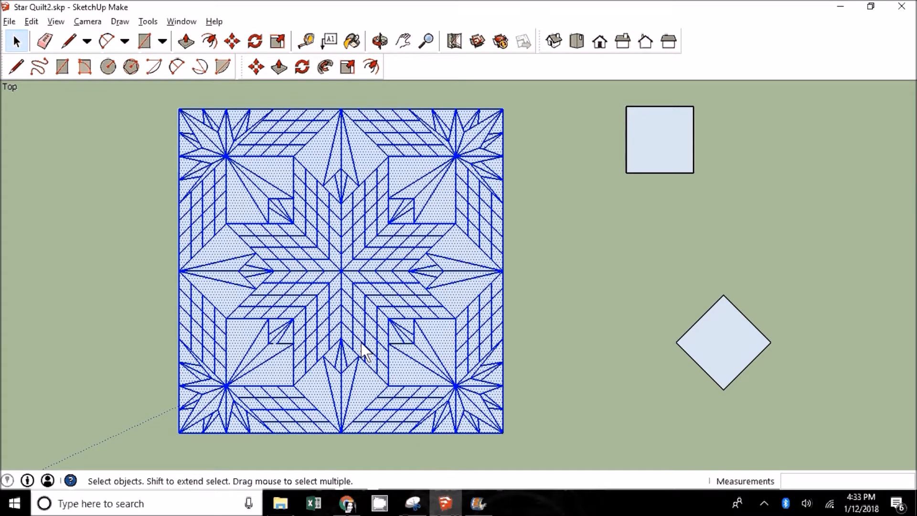
{"action": "left_click", "coordinate": [551, 221]}
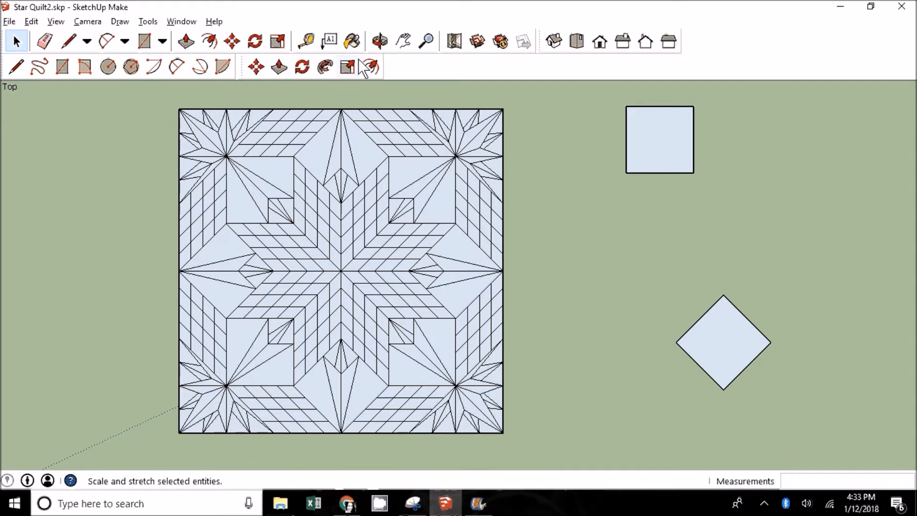
Step: Start the Paint Bucket and show the Colors material collection
{"action": "left_click", "coordinate": [352, 41]}
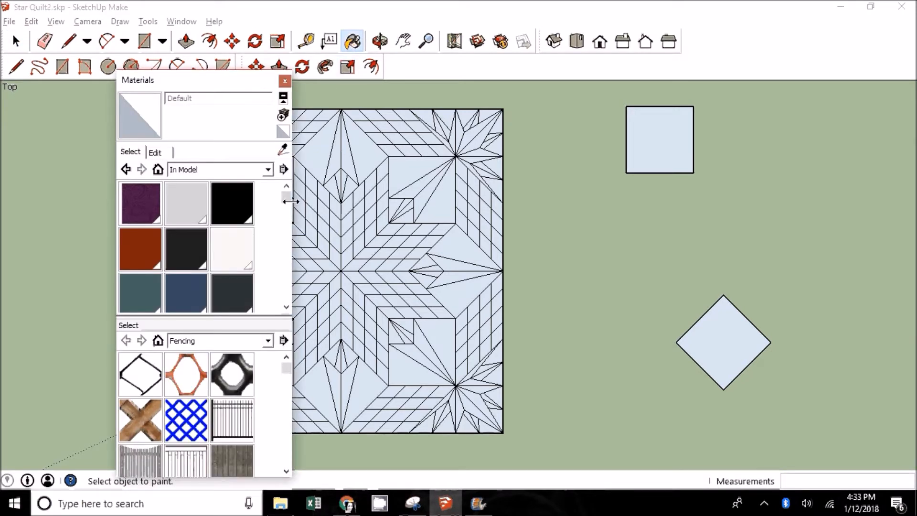
{"action": "mouse_move", "coordinate": [291, 198]}
{"action": "left_mouse_down"}
{"action": "mouse_move", "coordinate": [279, 245]}
{"action": "mouse_move", "coordinate": [283, 190]}
{"action": "left_mouse_up"}
{"action": "left_click", "coordinate": [186, 171]}
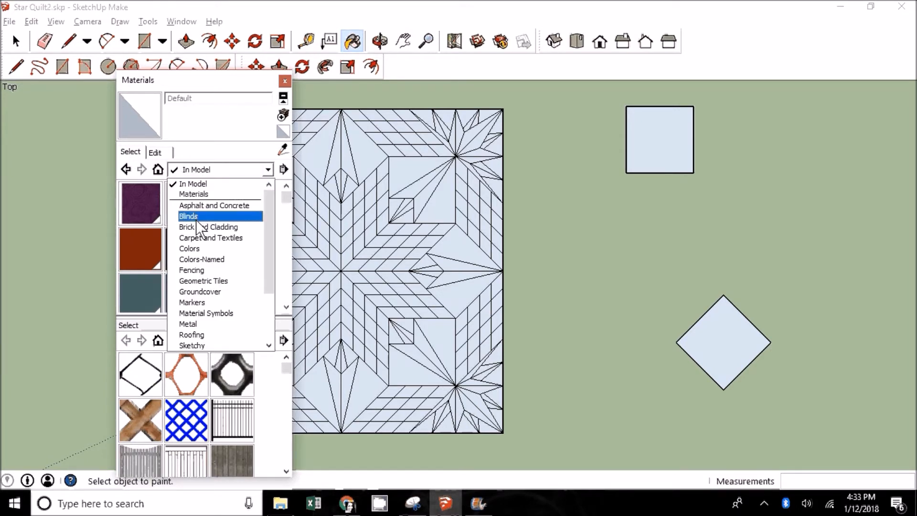
{"action": "left_click", "coordinate": [203, 249]}
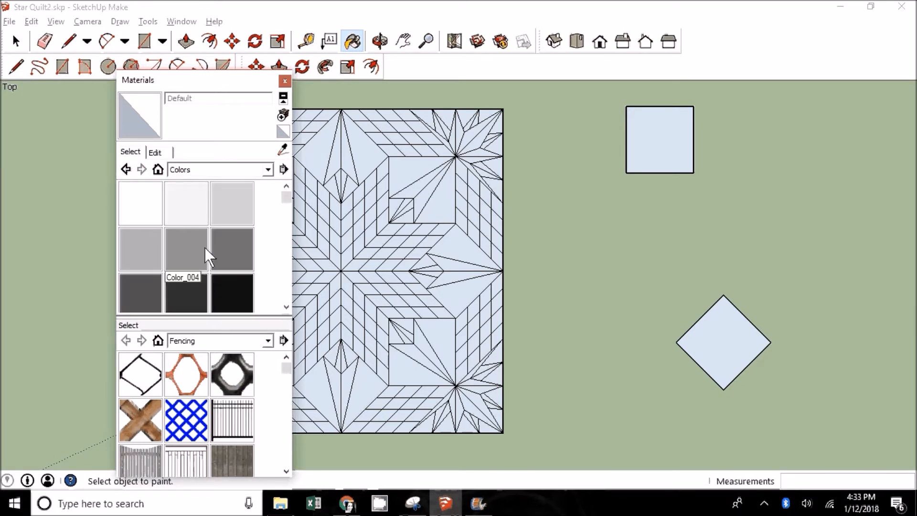
{"action": "mouse_move", "coordinate": [287, 197]}
{"action": "left_mouse_down"}
{"action": "mouse_move", "coordinate": [283, 298]}
{"action": "mouse_move", "coordinate": [286, 179]}
{"action": "left_mouse_up"}
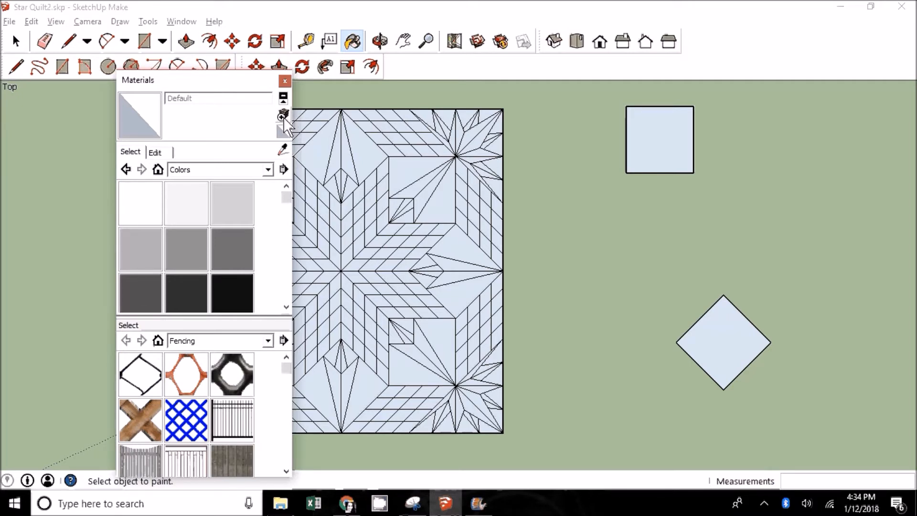
Step: Start a new material that uses the striped fabric image Capture2.JPG as its texture
{"action": "left_click", "coordinate": [282, 115]}
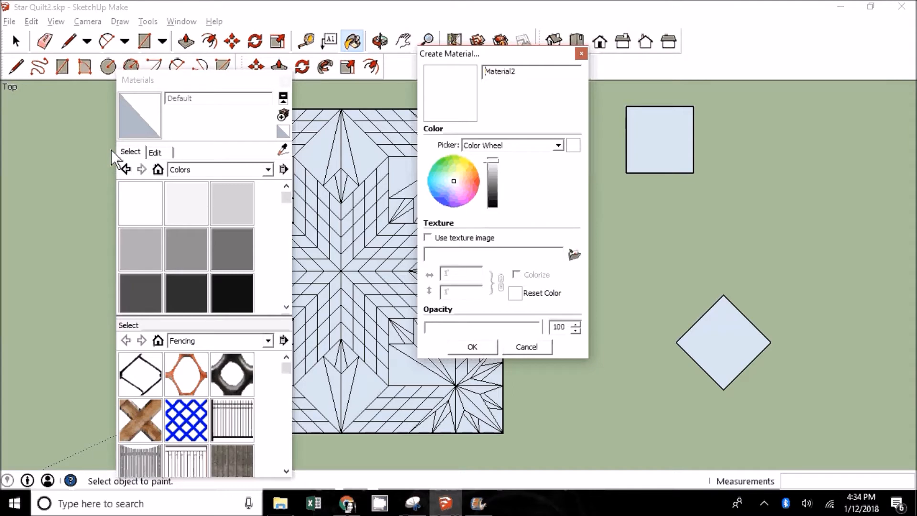
{"action": "left_click", "coordinate": [575, 255]}
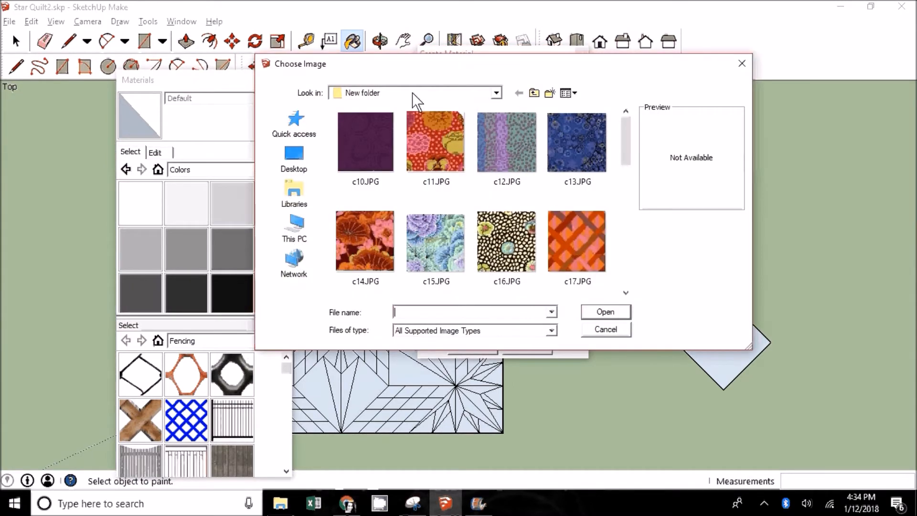
{"action": "left_click", "coordinate": [626, 292]}
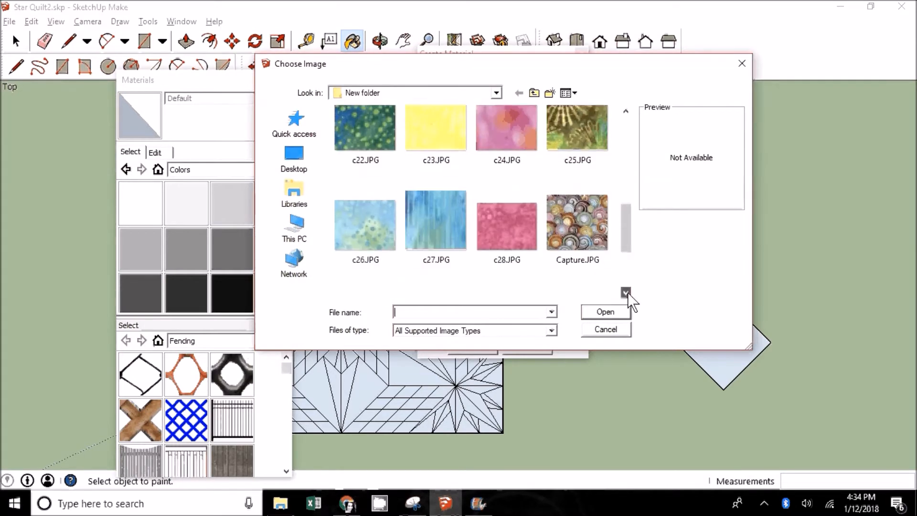
{"action": "left_click", "coordinate": [626, 292]}
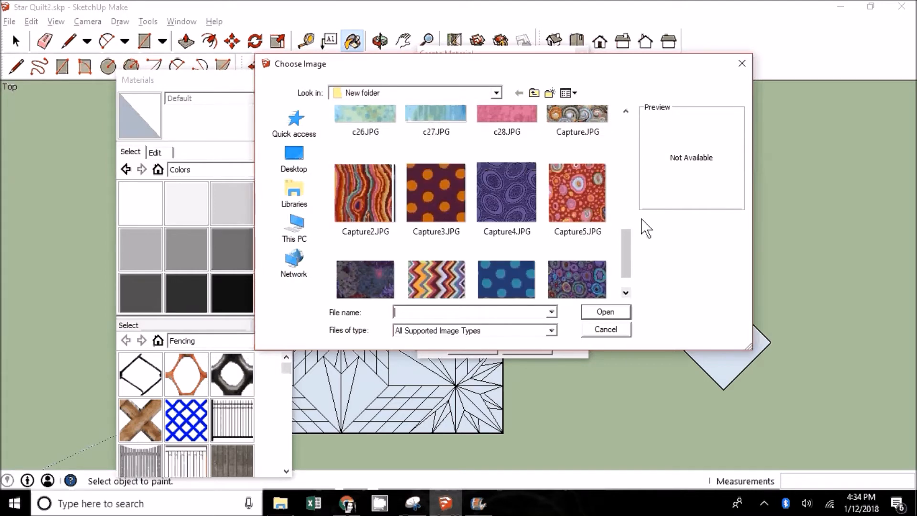
{"action": "left_click", "coordinate": [375, 197]}
{"action": "double_click", "coordinate": [375, 197]}
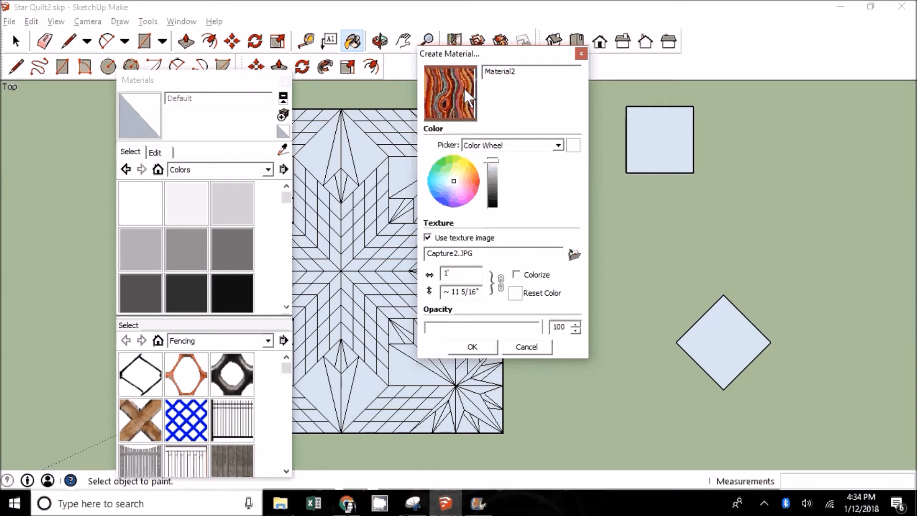
Step: Set the new material's texture width to 6 and create the material
{"action": "left_click", "coordinate": [458, 275]}
{"action": "key", "text": "BackSpace"}
{"action": "key", "text": "BackSpace"}
{"action": "type", "text": "6"}
{"action": "left_click", "coordinate": [473, 348]}
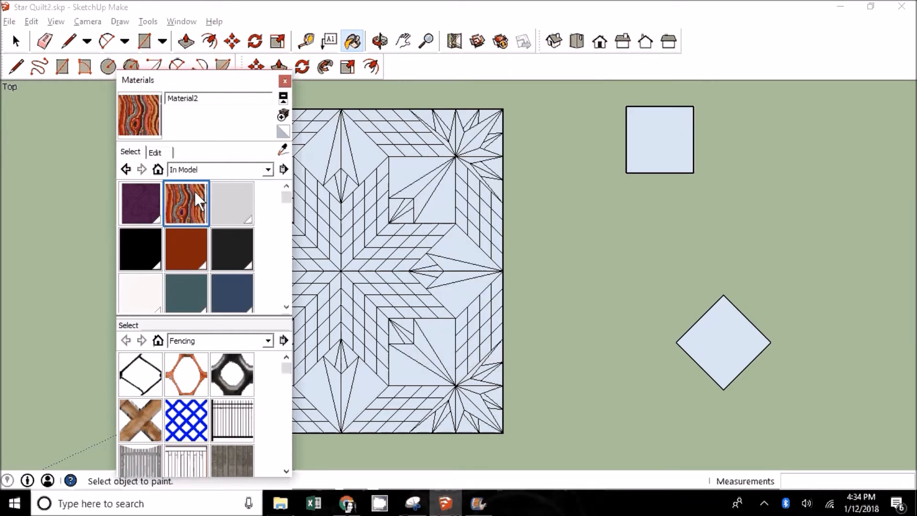
Step: Paint the top diamond's side and inner tip pieces and the upper-right patterned square's two outer sections with the striped fabric material
{"action": "left_click", "coordinate": [368, 154]}
{"action": "left_click", "coordinate": [331, 149]}
{"action": "left_click", "coordinate": [348, 188]}
{"action": "left_click", "coordinate": [334, 189]}
{"action": "left_click", "coordinate": [416, 173]}
{"action": "left_click", "coordinate": [447, 205]}
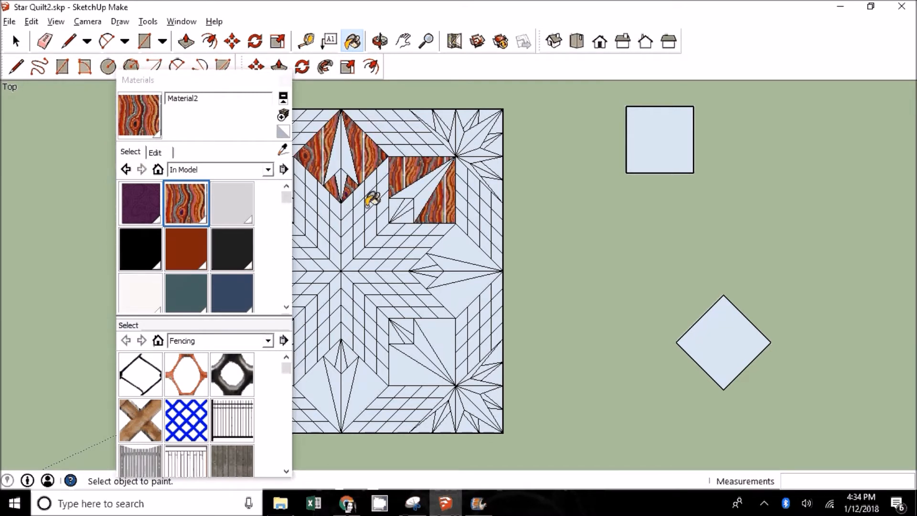
Step: Paint the two central spike pieces of the top diamond with the purple Material1 fabric
{"action": "left_click", "coordinate": [130, 200]}
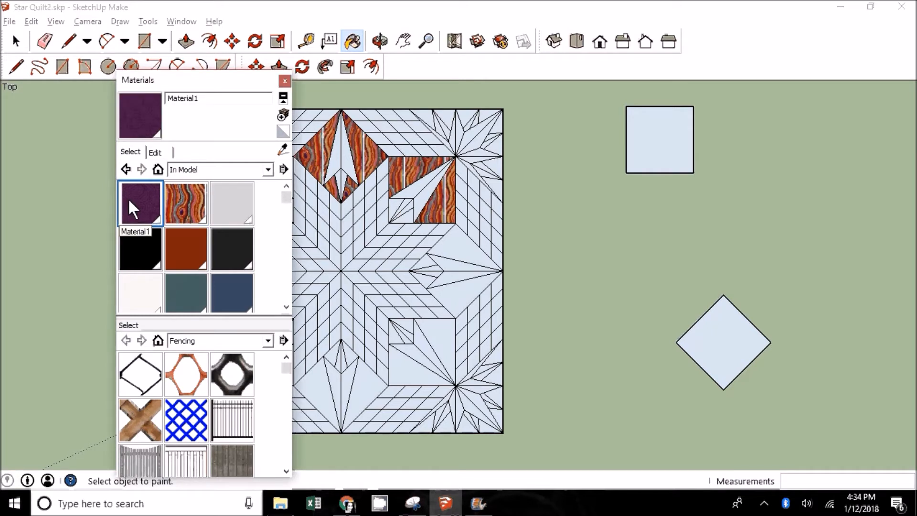
{"action": "left_click", "coordinate": [348, 154]}
{"action": "left_click", "coordinate": [336, 152]}
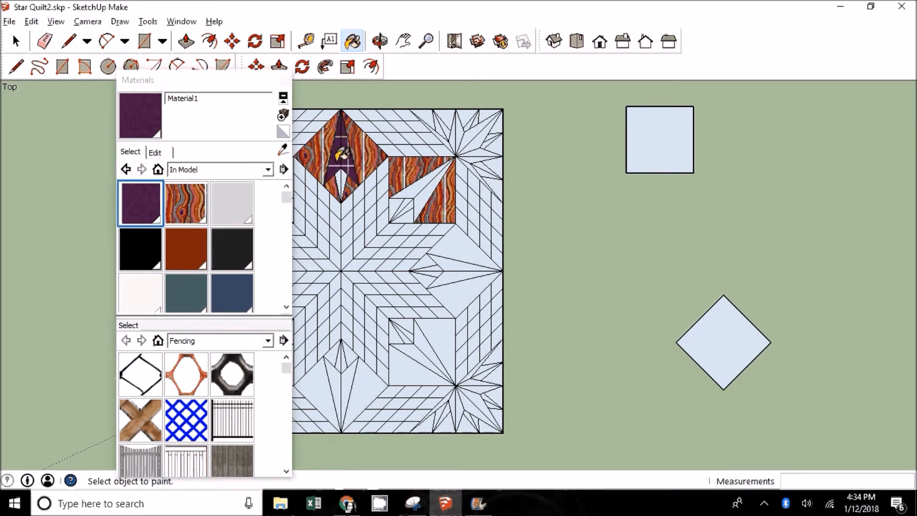
Step: Try the purple fabric on the upper section of the upper-left patterned square and undo the fill
{"action": "left_click", "coordinate": [283, 115]}
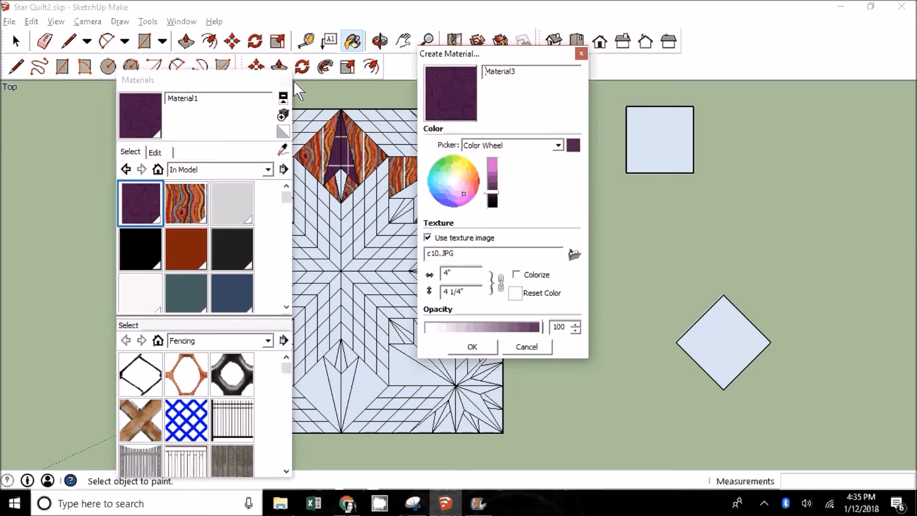
{"action": "left_click", "coordinate": [582, 53]}
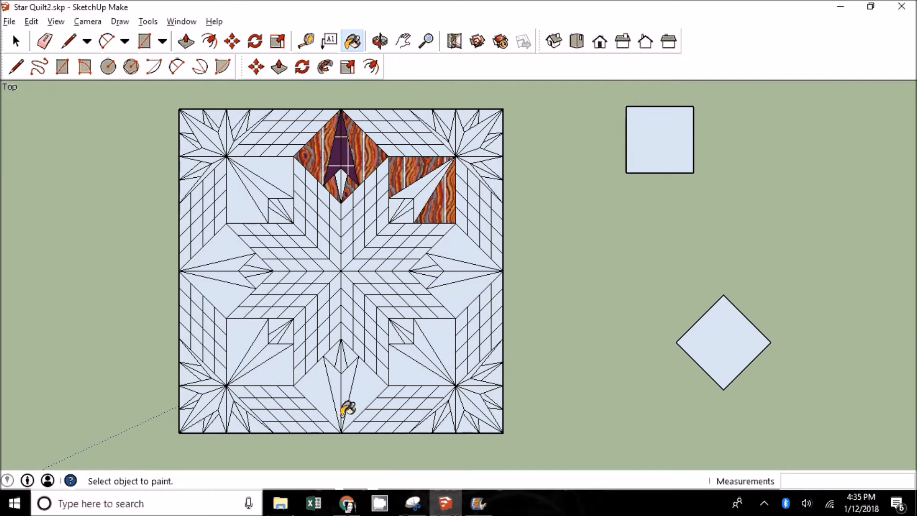
{"action": "left_click", "coordinate": [260, 180]}
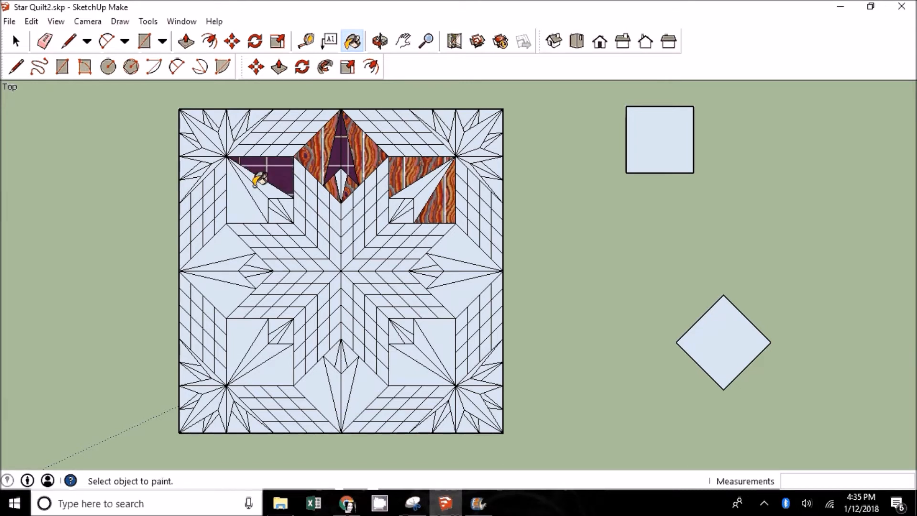
{"action": "key", "text": "alt+BackSpace"}
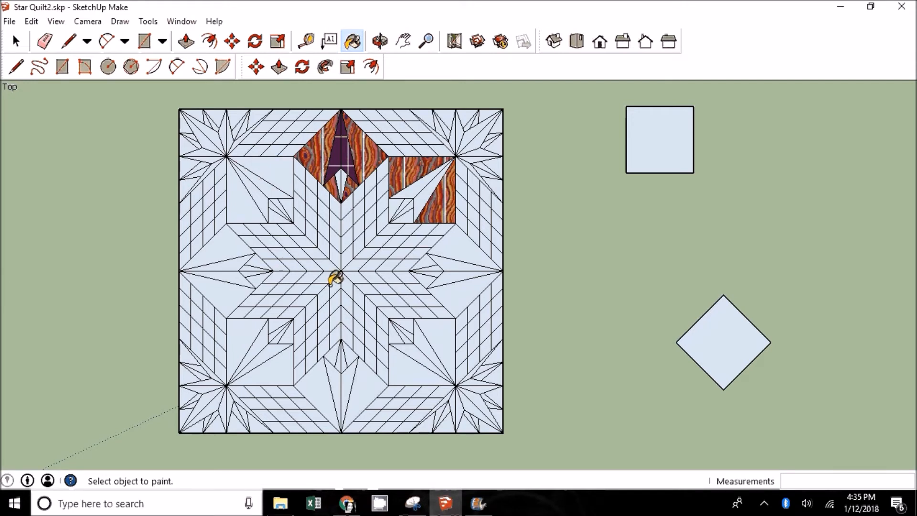
Step: Select all the pieces of the upper-left patterned square and fill them together with the Steve_Glasses_Amber material
{"action": "left_click", "coordinate": [23, 43]}
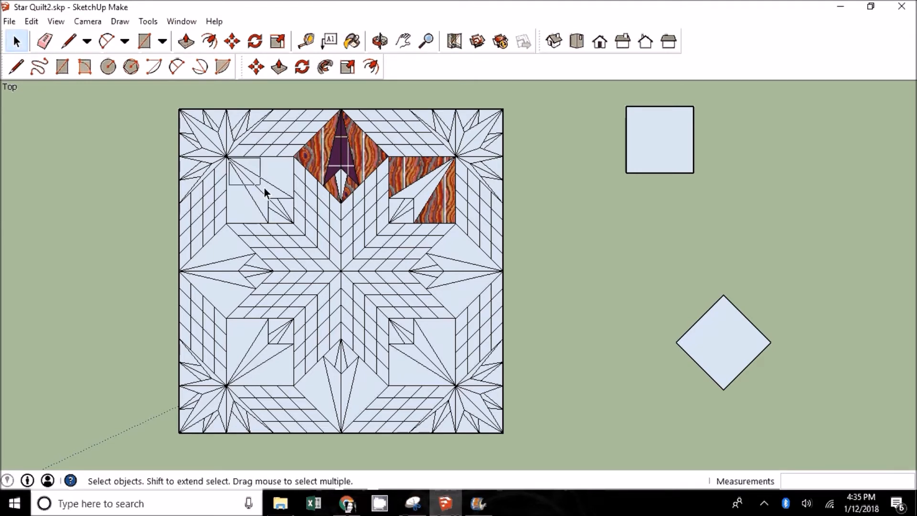
{"action": "left_click", "coordinate": [292, 220]}
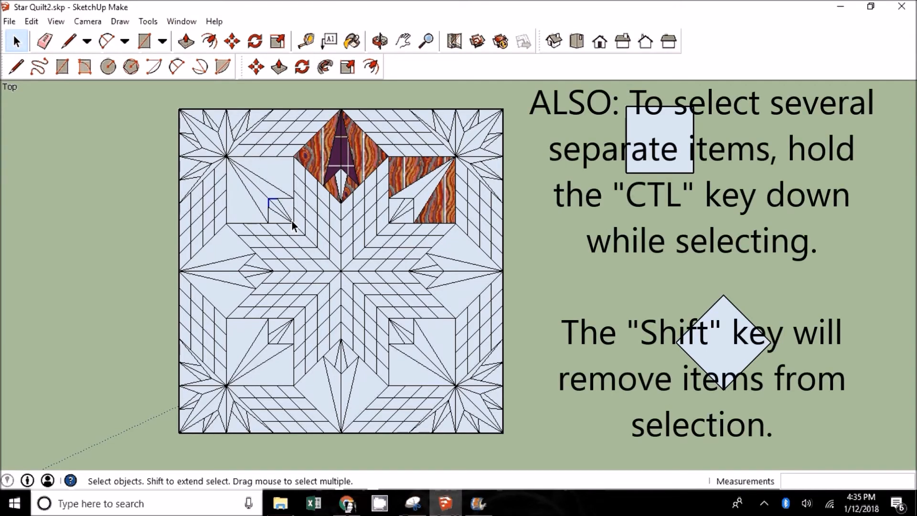
{"action": "left_click", "coordinate": [254, 162]}
{"action": "left_click_drag", "start_coordinate": [229, 157], "coordinate": [293, 224]}
{"action": "left_click_drag", "start_coordinate": [292, 222], "coordinate": [231, 166]}
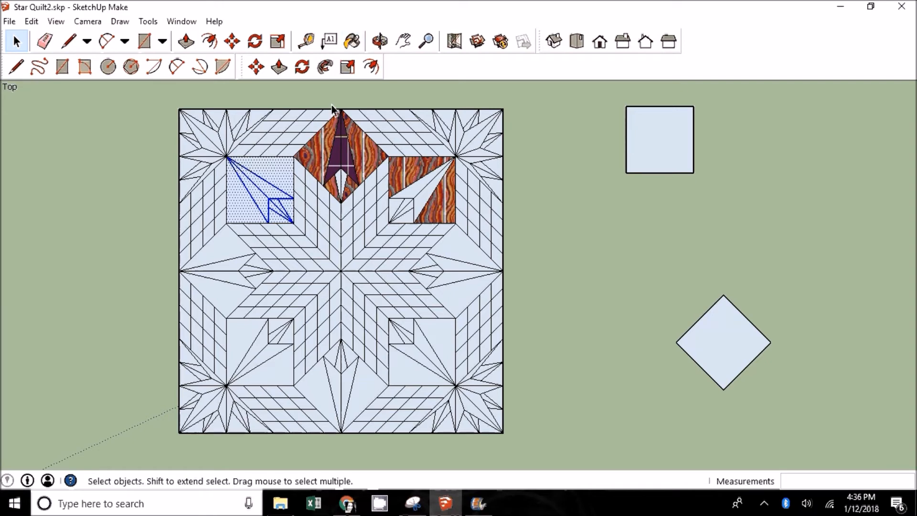
{"action": "left_click", "coordinate": [352, 40]}
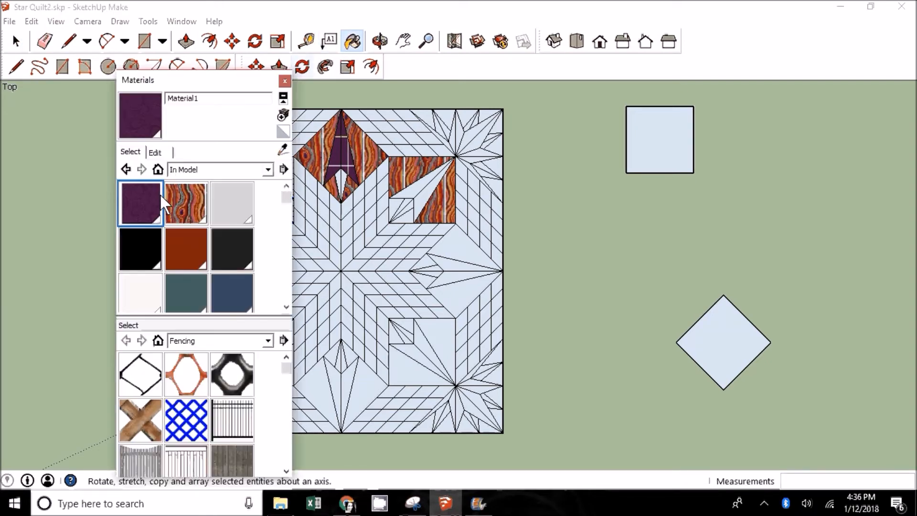
{"action": "left_click", "coordinate": [171, 250]}
{"action": "left_click_drag", "start_coordinate": [261, 80], "coordinate": [903, 65]}
{"action": "left_click", "coordinate": [244, 185]}
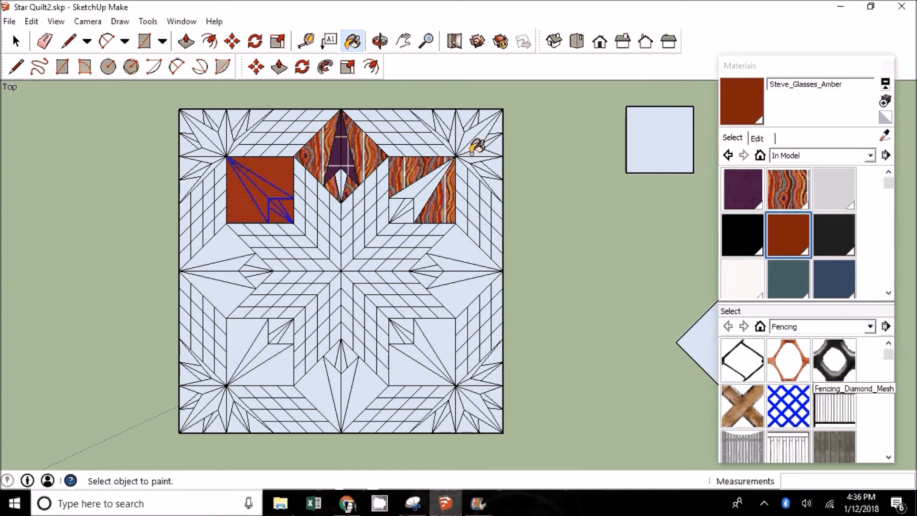
Step: Clear the selection and paint the spike pieces of the upper-left patterned square with Steve_Glasses_Black
{"action": "left_click", "coordinate": [16, 41]}
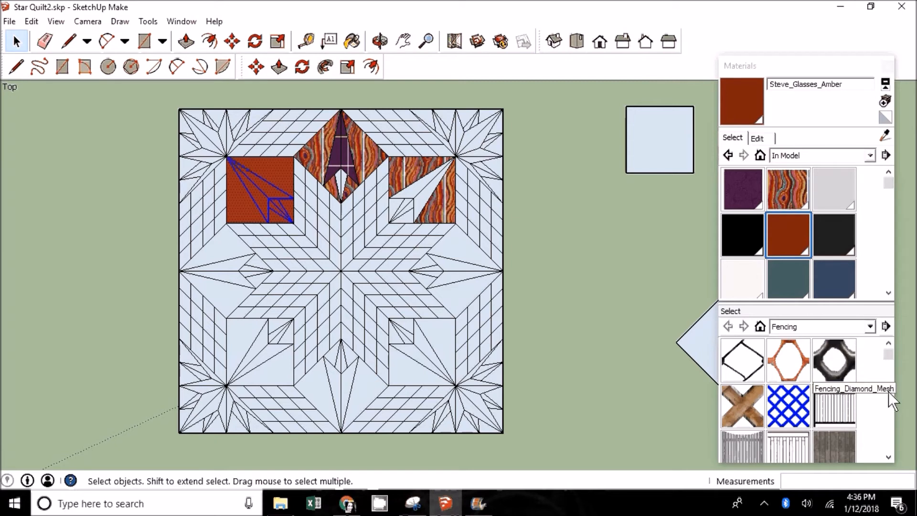
{"action": "left_click", "coordinate": [834, 234]}
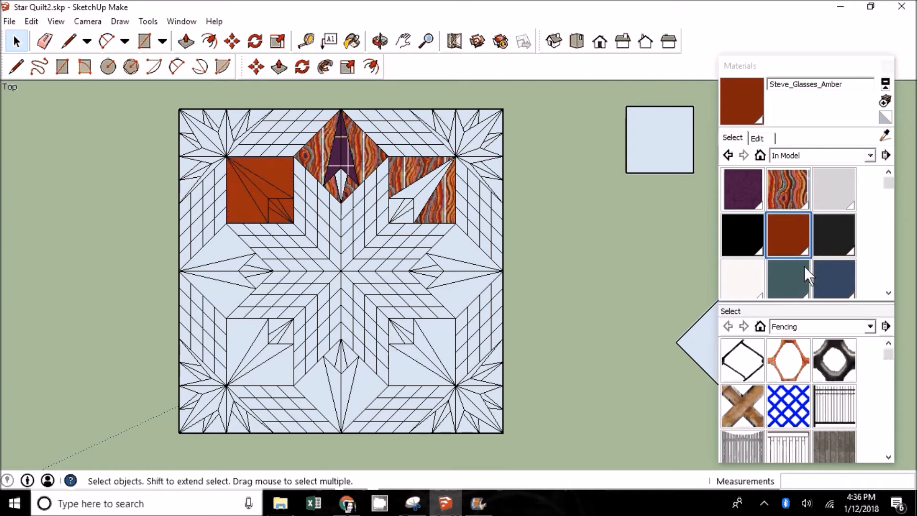
{"action": "left_click", "coordinate": [257, 186]}
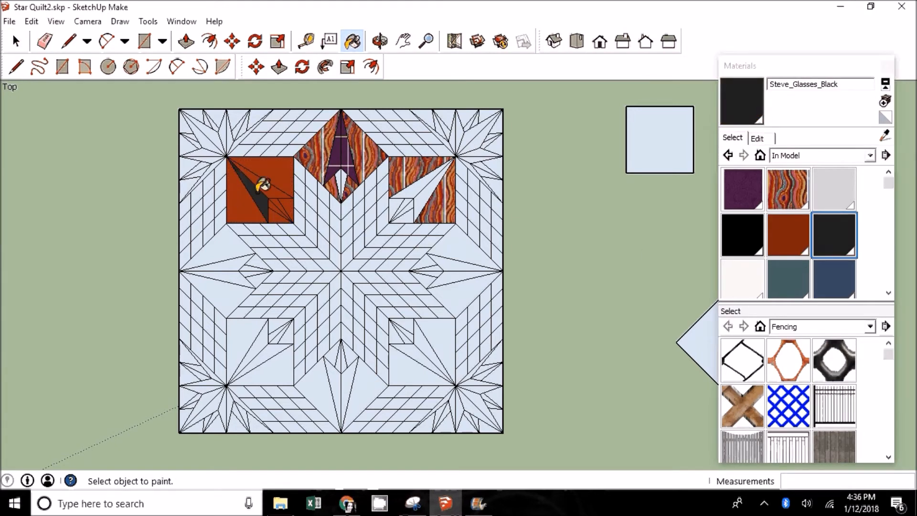
{"action": "left_click", "coordinate": [267, 185]}
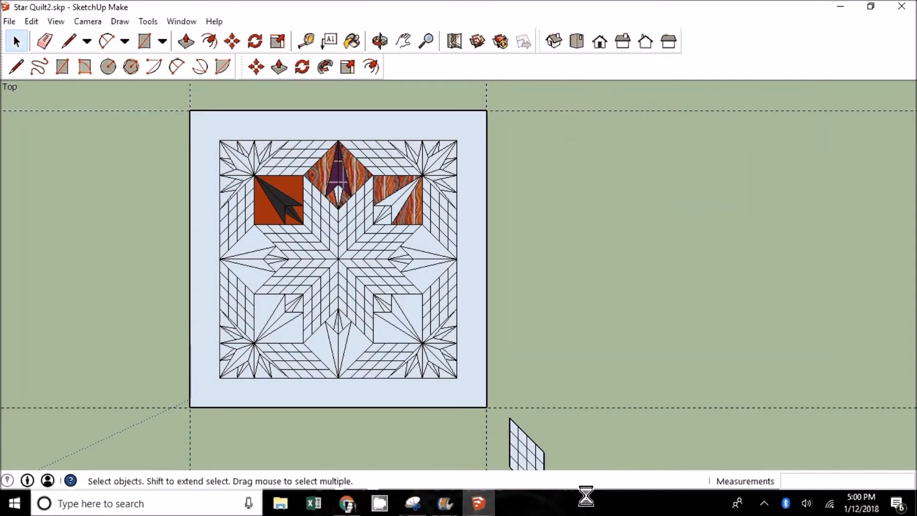
Step: Paint the outer sections of the upper-left patterned square with the striped Material2 fabric
{"action": "scroll", "coordinate": [535, 408], "scroll_direction": "down", "scroll_amount": 2}
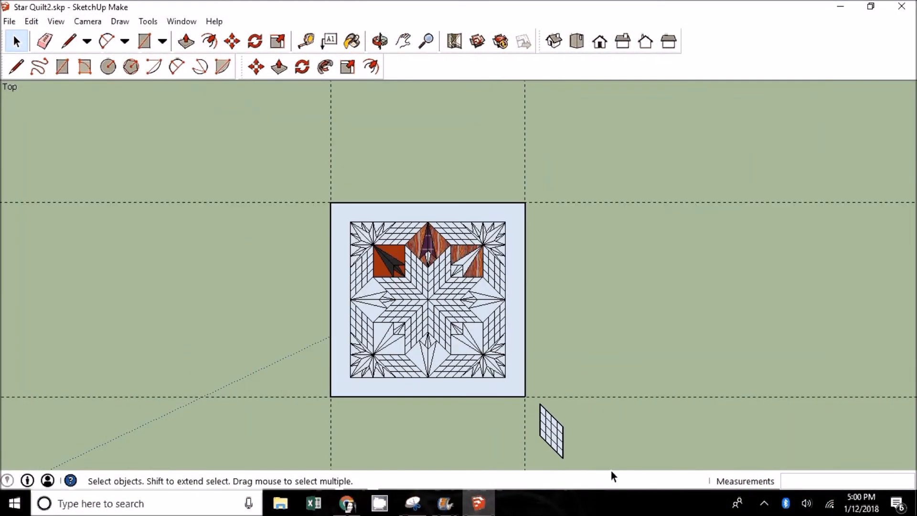
{"action": "scroll", "coordinate": [518, 309], "scroll_direction": "up", "scroll_amount": 5}
{"action": "scroll", "coordinate": [289, 171], "scroll_direction": "down", "scroll_amount": 1}
{"action": "left_click", "coordinate": [352, 41]}
{"action": "scroll", "coordinate": [788, 230], "scroll_direction": "down", "scroll_amount": 1}
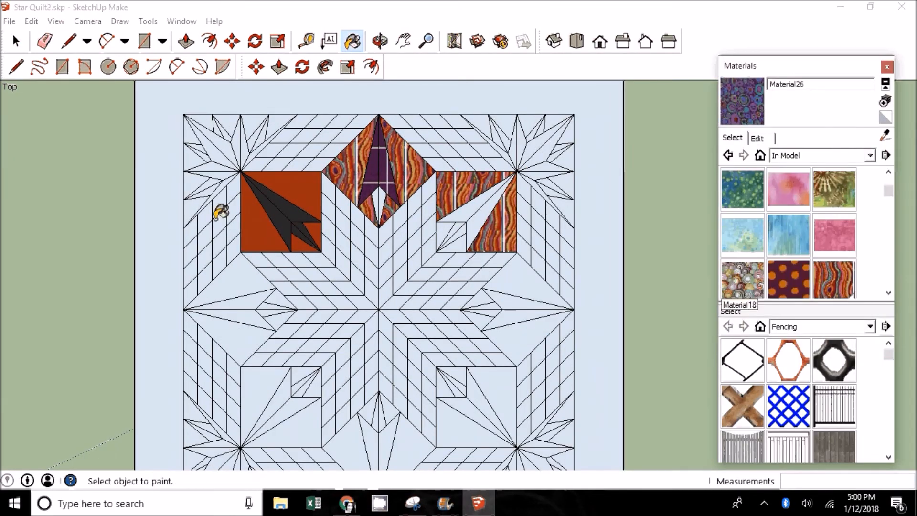
{"action": "left_click", "coordinate": [263, 222]}
{"action": "left_click", "coordinate": [299, 191]}
{"action": "left_click", "coordinate": [834, 279]}
{"action": "left_click", "coordinate": [267, 229]}
{"action": "left_click", "coordinate": [298, 191]}
Step: Paint the side pieces of the left and right diamonds with the striped Material2 fabric
{"action": "left_click", "coordinate": [239, 282]}
{"action": "left_click", "coordinate": [239, 336]}
{"action": "left_click", "coordinate": [516, 282]}
{"action": "left_click", "coordinate": [516, 337]}
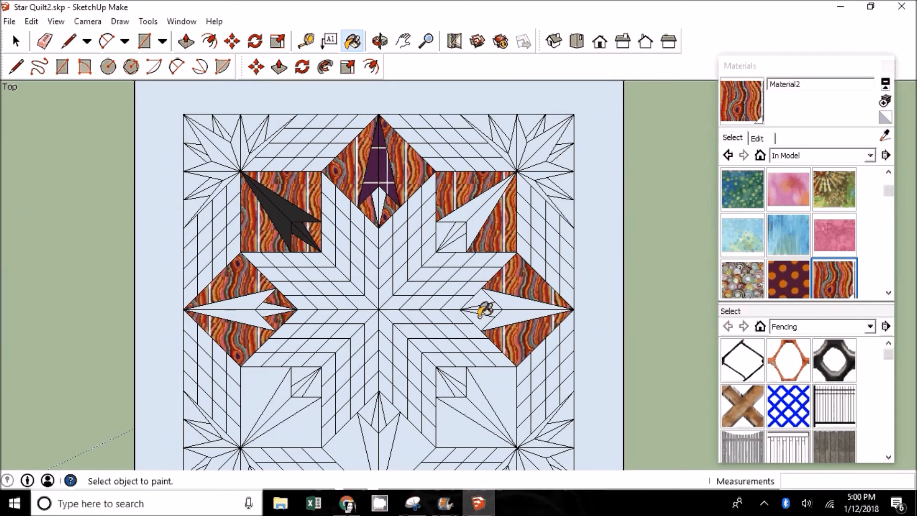
Step: Paint the background pieces of the two lower patterned squares and the bottom diamond with the striped Material2 fabric
{"action": "left_click", "coordinate": [497, 397]}
{"action": "left_click", "coordinate": [457, 423]}
{"action": "left_click", "coordinate": [384, 404]}
{"action": "left_click", "coordinate": [344, 434]}
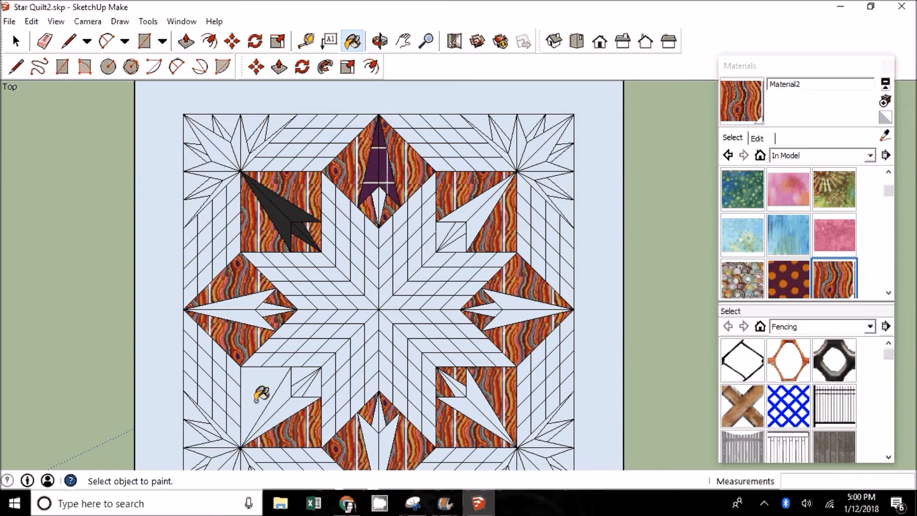
{"action": "left_click", "coordinate": [260, 389]}
Step: Paint the long spike pieces of the top diamond, both upper squares and the right diamond with pink Material13
{"action": "left_click", "coordinate": [789, 189]}
{"action": "left_click", "coordinate": [379, 168]}
{"action": "left_click", "coordinate": [267, 201]}
{"action": "left_click", "coordinate": [485, 217]}
{"action": "left_click", "coordinate": [481, 225]}
{"action": "left_click", "coordinate": [517, 302]}
{"action": "left_click", "coordinate": [516, 316]}
Step: Paint the long spike pieces of the two lower squares and the bottom and left diamonds with pink Material13
{"action": "left_click", "coordinate": [482, 404]}
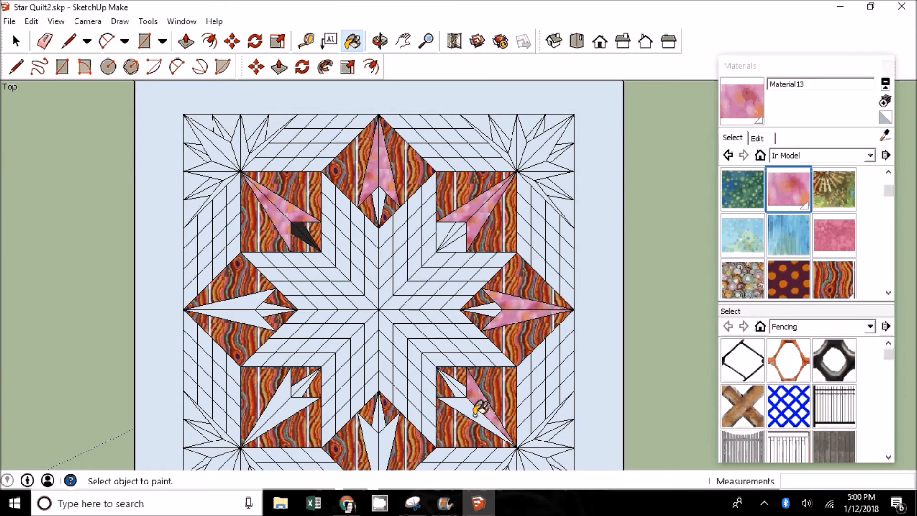
{"action": "left_click", "coordinate": [473, 415]}
{"action": "left_click", "coordinate": [388, 437]}
{"action": "left_click", "coordinate": [370, 437]}
{"action": "left_click", "coordinate": [287, 401]}
Step: Paint the small inner kite pieces of the patterned squares and diamonds with the green dotted Material12 fabric
{"action": "left_click", "coordinate": [743, 188]}
{"action": "left_click", "coordinate": [306, 236]}
{"action": "scroll", "coordinate": [379, 310], "scroll_direction": "up", "scroll_amount": 3}
{"action": "left_click", "coordinate": [452, 237]}
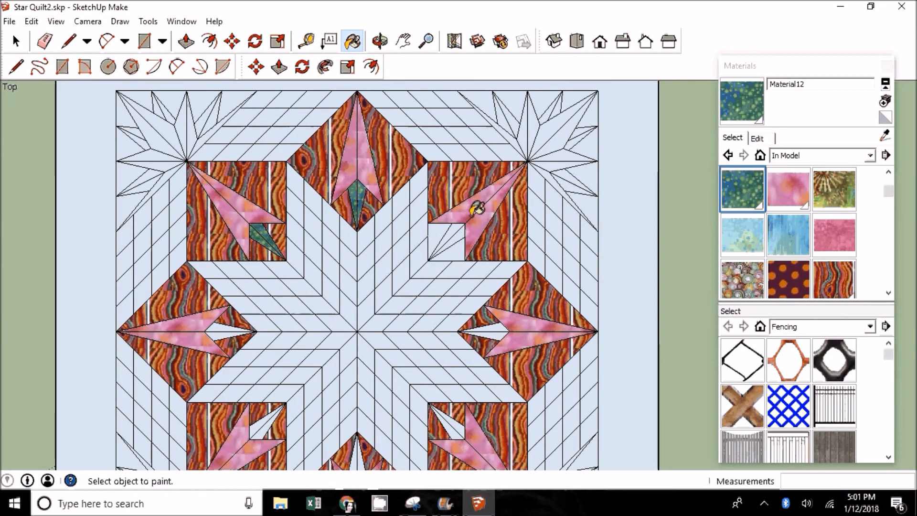
{"action": "scroll", "coordinate": [379, 310], "scroll_direction": "up", "scroll_amount": 3}
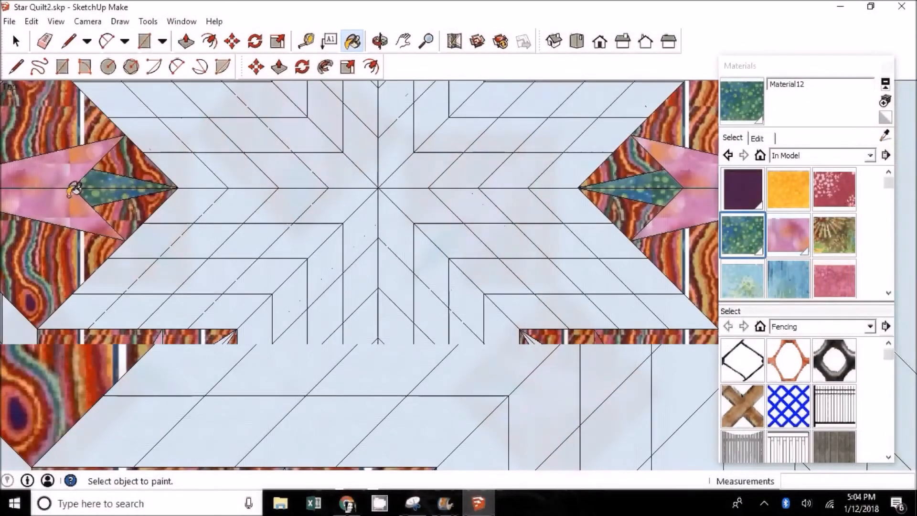
Step: Paint the large diagonal spike in each of the quilt's four corners with the green Material12 fabric
{"action": "scroll", "coordinate": [74, 188], "scroll_direction": "down", "scroll_amount": 8}
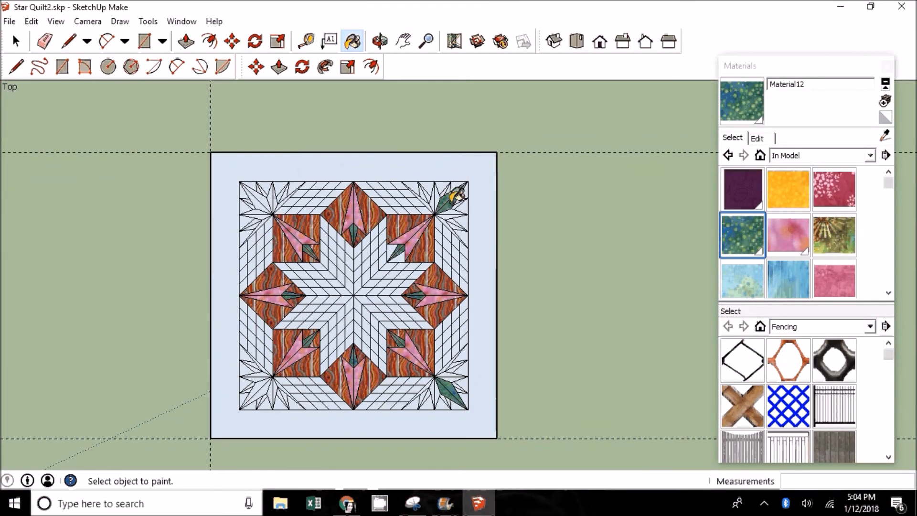
{"action": "scroll", "coordinate": [268, 193], "scroll_direction": "up", "scroll_amount": 2}
{"action": "left_click", "coordinate": [252, 201]}
{"action": "scroll", "coordinate": [253, 392], "scroll_direction": "up", "scroll_amount": 2}
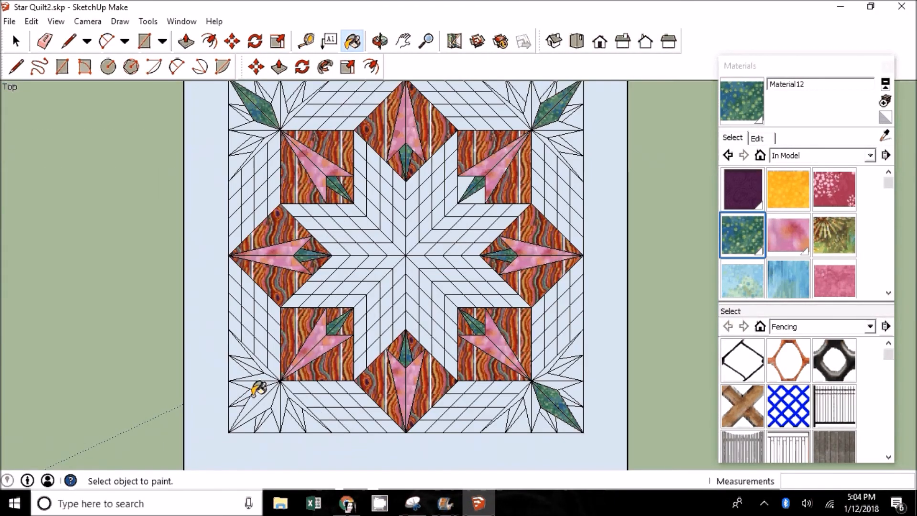
{"action": "left_click", "coordinate": [254, 401]}
Step: Paint the small spikes flanking the green spike in the quilt's two upper corners with yellow Material10
{"action": "left_click", "coordinate": [788, 188]}
{"action": "scroll", "coordinate": [578, 95], "scroll_direction": "up", "scroll_amount": 3}
{"action": "scroll", "coordinate": [550, 110], "scroll_direction": "down", "scroll_amount": 1}
{"action": "left_click", "coordinate": [507, 120]}
{"action": "left_click", "coordinate": [542, 149]}
{"action": "scroll", "coordinate": [543, 154], "scroll_direction": "down", "scroll_amount": 5}
{"action": "scroll", "coordinate": [235, 150], "scroll_direction": "up", "scroll_amount": 5}
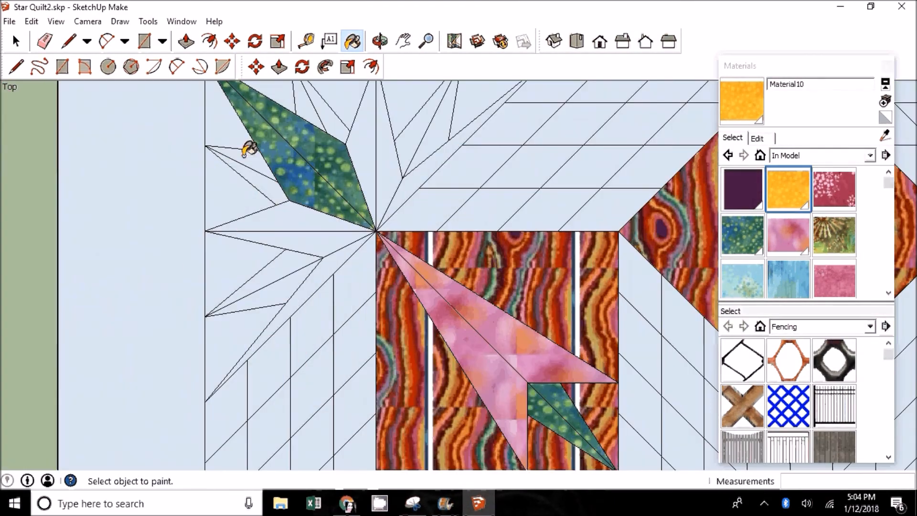
{"action": "left_click", "coordinate": [243, 159]}
{"action": "left_click", "coordinate": [308, 125]}
Step: Paint the small spikes flanking the green spike in the quilt's two lower corners with yellow Material10
{"action": "scroll", "coordinate": [282, 428], "scroll_direction": "up", "scroll_amount": 3}
{"action": "left_click", "coordinate": [293, 406]}
{"action": "left_click", "coordinate": [323, 445]}
{"action": "left_click", "coordinate": [342, 447]}
{"action": "scroll", "coordinate": [342, 448], "scroll_direction": "down", "scroll_amount": 4}
{"action": "scroll", "coordinate": [592, 454], "scroll_direction": "up", "scroll_amount": 6}
{"action": "left_click", "coordinate": [355, 401]}
{"action": "left_click", "coordinate": [437, 334]}
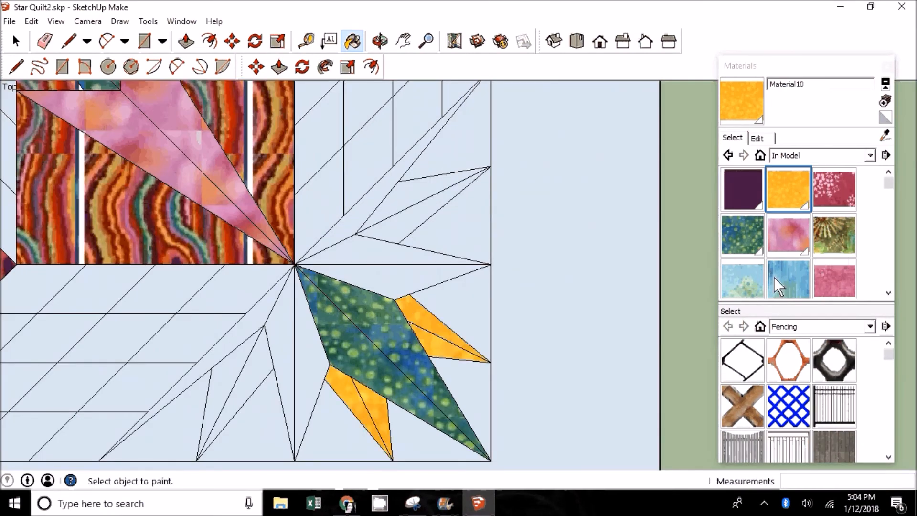
Step: Paint the horizontal and vertical spikes in all four corners of the quilt with the plain pink fabric
{"action": "left_click", "coordinate": [835, 280]}
{"action": "left_click", "coordinate": [392, 272]}
{"action": "left_click", "coordinate": [282, 338]}
{"action": "scroll", "coordinate": [154, 314], "scroll_direction": "down", "scroll_amount": 4}
{"action": "scroll", "coordinate": [138, 167], "scroll_direction": "up", "scroll_amount": 6}
{"action": "left_click", "coordinate": [202, 138]}
{"action": "scroll", "coordinate": [201, 158], "scroll_direction": "down", "scroll_amount": 3}
{"action": "scroll", "coordinate": [466, 143], "scroll_direction": "up", "scroll_amount": 4}
{"action": "left_click", "coordinate": [471, 217]}
Step: Paint the outer spikes beyond the pink ones in the quilt's upper-right corner with olive Material14
{"action": "left_click", "coordinate": [834, 235]}
{"action": "left_click", "coordinate": [387, 153]}
{"action": "left_click", "coordinate": [374, 154]}
{"action": "left_click", "coordinate": [476, 239]}
{"action": "scroll", "coordinate": [363, 157], "scroll_direction": "down", "scroll_amount": 4}
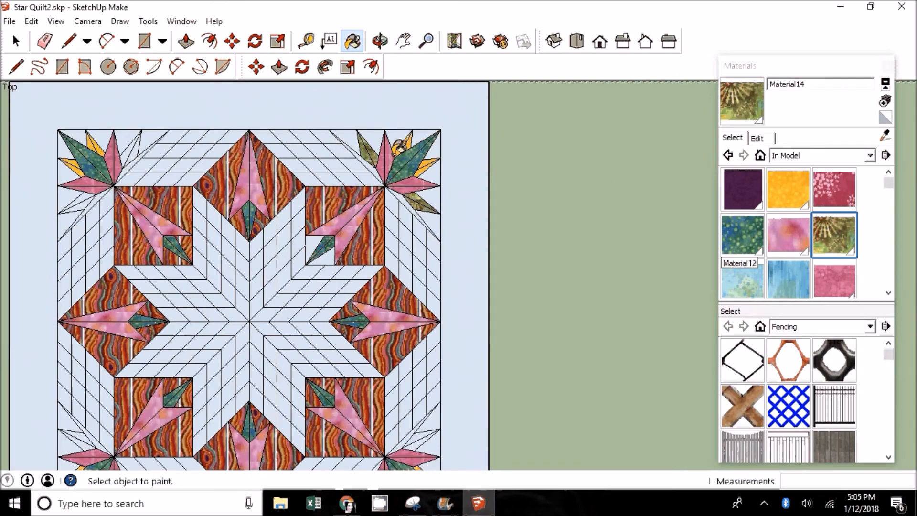
Step: Paint the matching outer spikes in the other three corners of the quilt with olive Material14
{"action": "scroll", "coordinate": [396, 301], "scroll_direction": "up", "scroll_amount": 5}
{"action": "left_click", "coordinate": [363, 266]}
{"action": "left_click", "coordinate": [361, 278]}
{"action": "scroll", "coordinate": [324, 267], "scroll_direction": "down", "scroll_amount": 5}
{"action": "scroll", "coordinate": [287, 224], "scroll_direction": "up", "scroll_amount": 4}
{"action": "scroll", "coordinate": [403, 354], "scroll_direction": "down", "scroll_amount": 5}
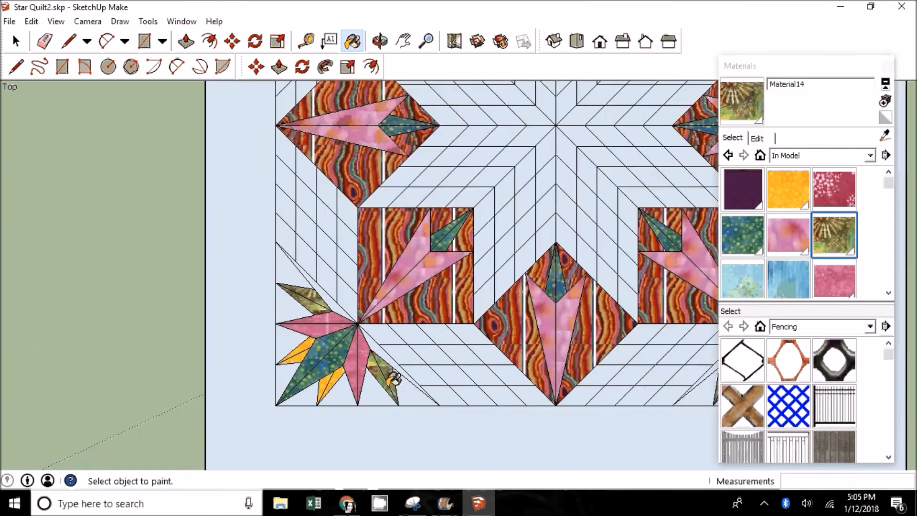
{"action": "scroll", "coordinate": [390, 191], "scroll_direction": "up", "scroll_amount": 5}
{"action": "left_click", "coordinate": [350, 206]}
Step: Paint the thin outermost spikes of the corner patterns with the dark purple Material1 fabric
{"action": "left_click", "coordinate": [750, 203]}
{"action": "scroll", "coordinate": [412, 161], "scroll_direction": "up", "scroll_amount": 3}
{"action": "left_click", "coordinate": [421, 145]}
{"action": "left_click", "coordinate": [348, 213]}
{"action": "scroll", "coordinate": [153, 234], "scroll_direction": "down", "scroll_amount": 5}
{"action": "scroll", "coordinate": [496, 219], "scroll_direction": "up", "scroll_amount": 6}
{"action": "left_click", "coordinate": [321, 102]}
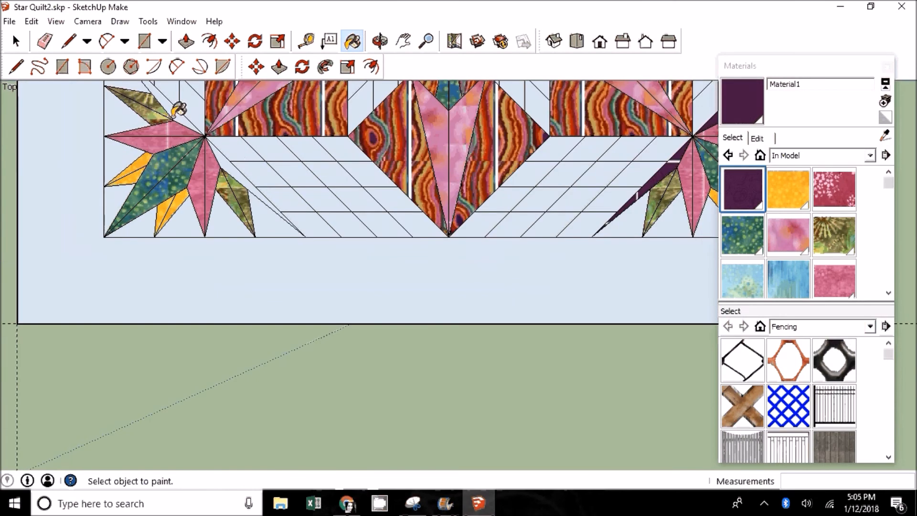
{"action": "scroll", "coordinate": [150, 132], "scroll_direction": "down", "scroll_amount": 5}
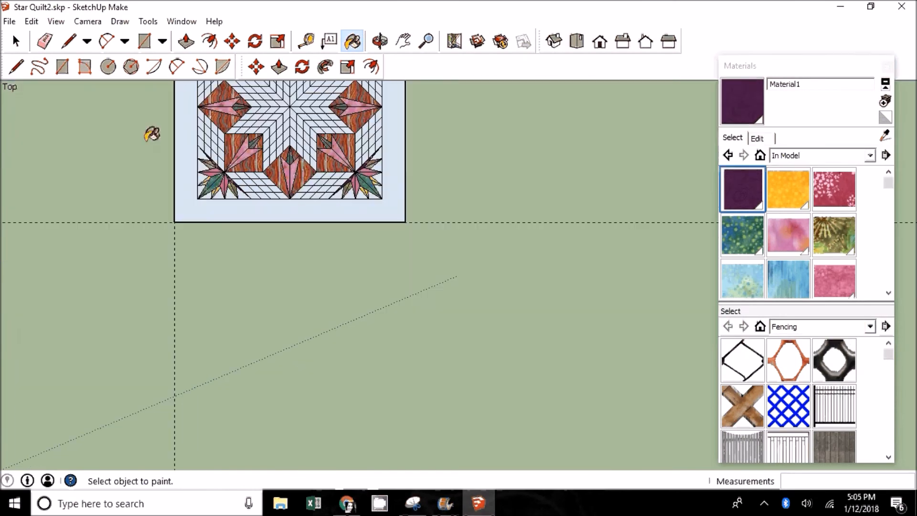
Step: Fill the unpainted inner corner piece of the upper-right patterned square with the striped Material2 fabric
{"action": "key", "text": "space"}
{"action": "scroll", "coordinate": [234, 96], "scroll_direction": "up", "scroll_amount": 5}
{"action": "scroll", "coordinate": [888, 214], "scroll_direction": "down", "scroll_amount": 1}
{"action": "left_click", "coordinate": [834, 280]}
{"action": "left_click", "coordinate": [445, 219]}
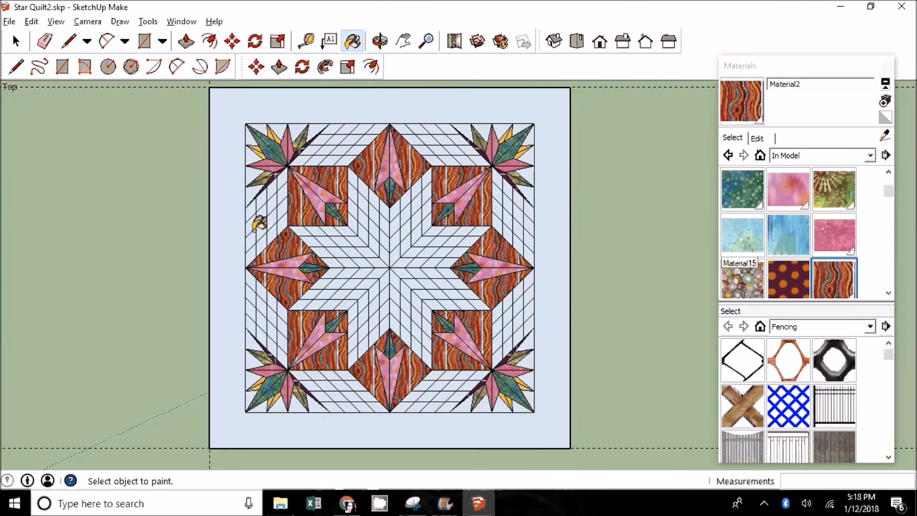
Step: Select the eight innermost diamonds of the central star and fill them with the multicoloured Material18 fabric
{"action": "key", "text": "space"}
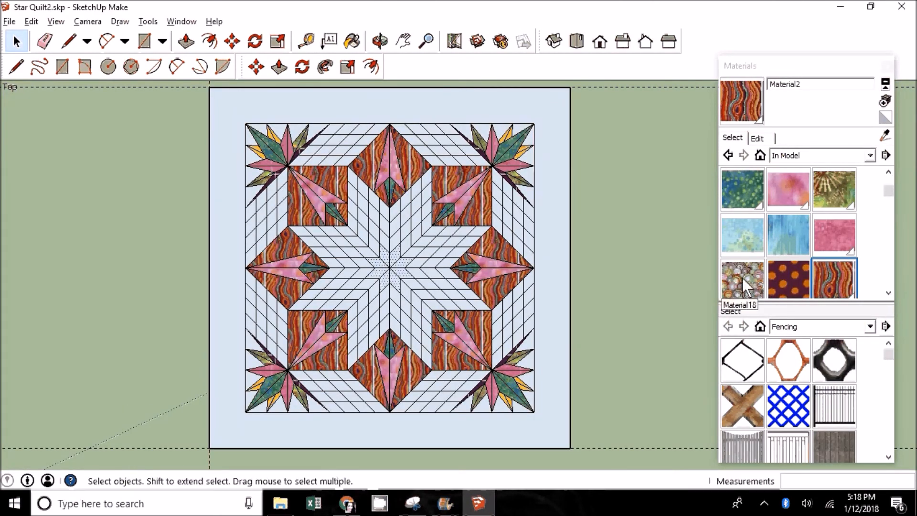
{"action": "left_click", "coordinate": [743, 280]}
{"action": "left_click", "coordinate": [382, 255]}
Step: Select together the pieces of the diamond ring directly around the painted central star
{"action": "key", "text": "space"}
{"action": "scroll", "coordinate": [363, 280], "scroll_direction": "up", "scroll_amount": 3}
{"action": "left_click", "coordinate": [385, 311], "text": "shift"}
{"action": "left_click", "coordinate": [451, 311], "text": "shift"}
{"action": "left_click", "coordinate": [478, 265], "text": "shift"}
{"action": "left_click", "coordinate": [485, 223], "text": "shift"}
{"action": "left_click", "coordinate": [451, 198], "text": "shift"}
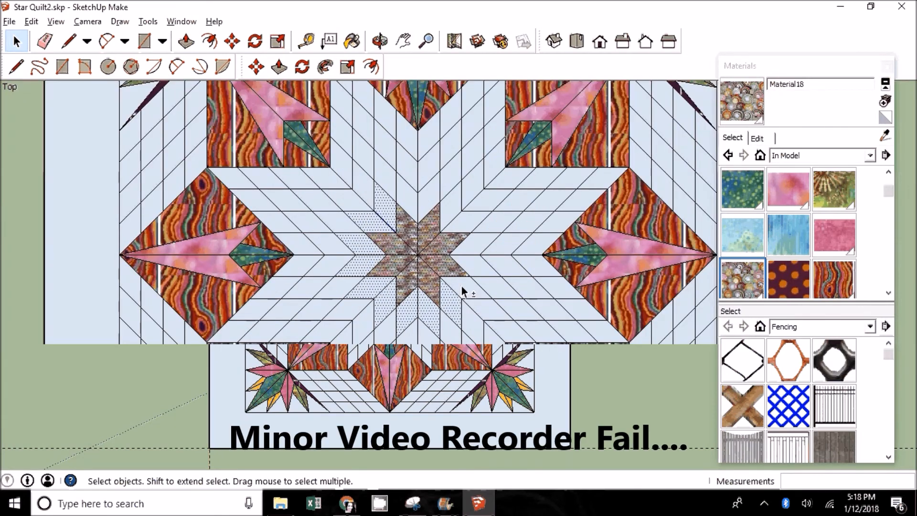
Step: Paint the selected ring outside the green one with light blue Material15 and the next ring outward with dotted Material19
{"action": "left_click", "coordinate": [426, 201]}
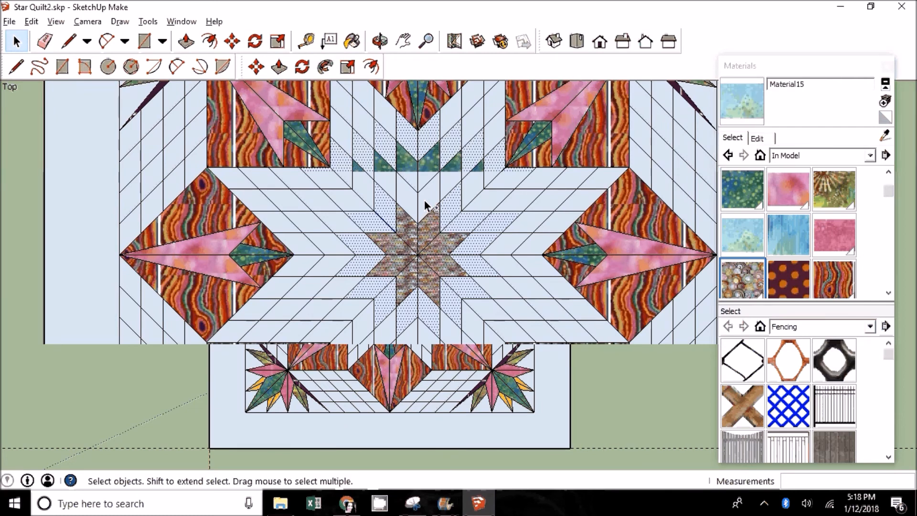
{"action": "left_click", "coordinate": [477, 152]}
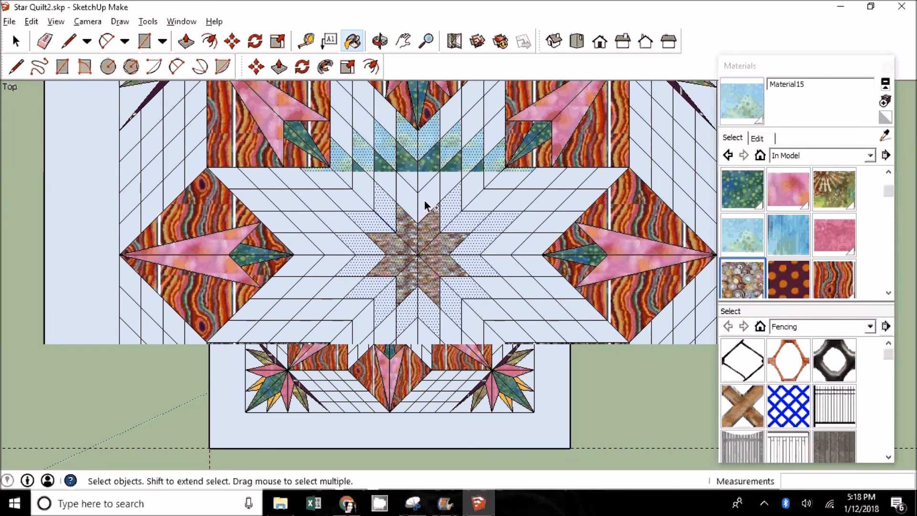
{"action": "left_click", "coordinate": [788, 279]}
{"action": "left_click", "coordinate": [495, 131]}
{"action": "left_click", "coordinate": [473, 123]}
{"action": "left_click", "coordinate": [451, 113]}
{"action": "left_click", "coordinate": [385, 114]}
{"action": "left_click", "coordinate": [363, 124]}
{"action": "left_click", "coordinate": [341, 128]}
{"action": "left_click", "coordinate": [292, 172]}
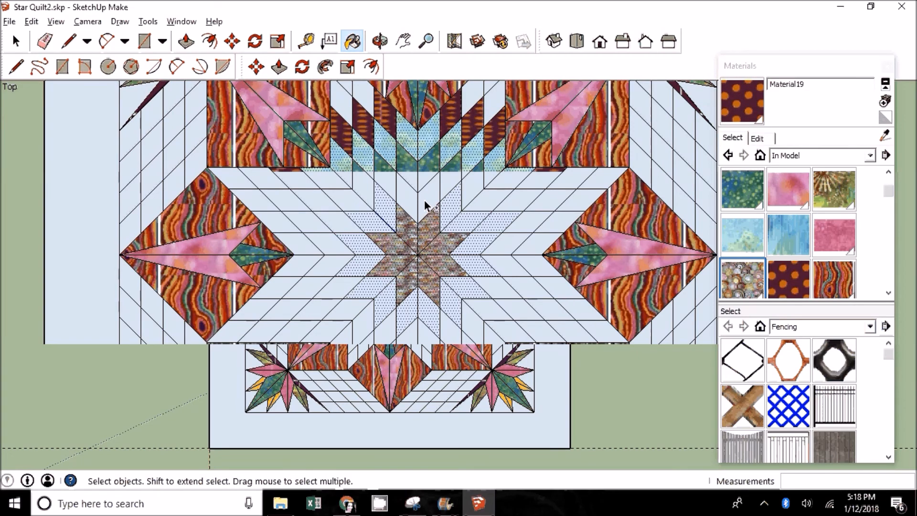
Step: Paint the star's ring of diamonds outside the dotted Material19 ring with red patterned Material21
{"action": "scroll", "coordinate": [788, 215], "scroll_direction": "down", "scroll_amount": 1}
{"action": "left_click", "coordinate": [742, 193]}
{"action": "left_click", "coordinate": [582, 170]}
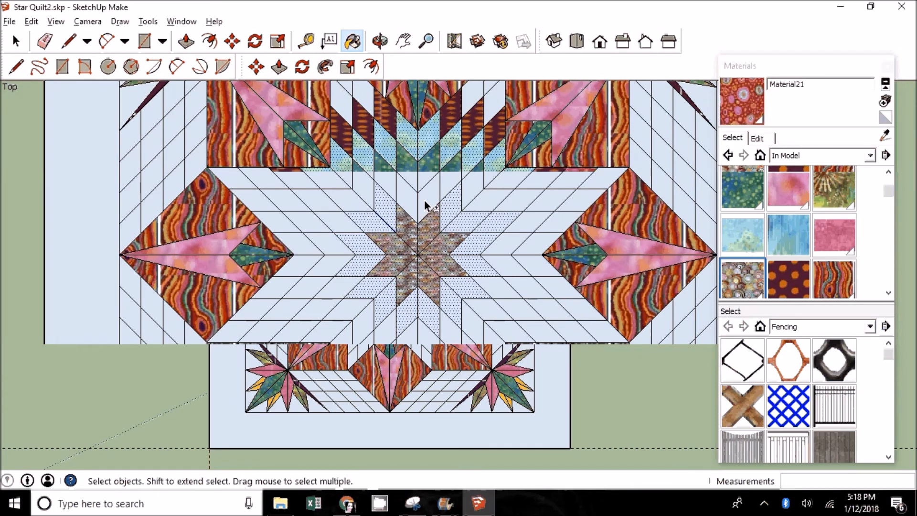
{"action": "left_click", "coordinate": [497, 102]}
Step: Paint the star's outermost tip diamonds and the border pieces beside the outer diamond points with yellow Material10
{"action": "scroll", "coordinate": [788, 191], "scroll_direction": "up", "scroll_amount": 2}
{"action": "left_click", "coordinate": [789, 183]}
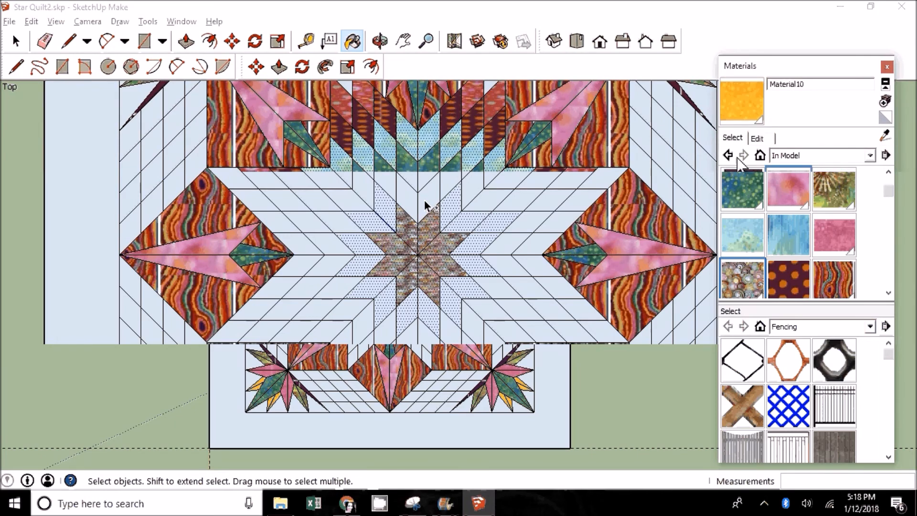
{"action": "left_click", "coordinate": [609, 170]}
{"action": "scroll", "coordinate": [262, 324], "scroll_direction": "down", "scroll_amount": 1}
{"action": "left_click", "coordinate": [328, 111]}
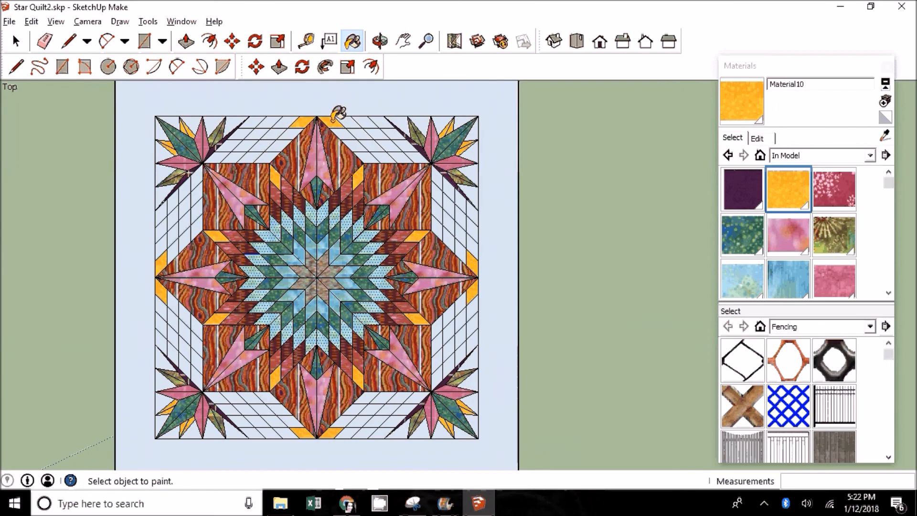
Step: Paint the border pieces adjoining the yellow ones along the quilt's edges with the red floral Material11 fabric
{"action": "left_click", "coordinate": [834, 189]}
{"action": "left_click", "coordinate": [347, 123]}
{"action": "left_click", "coordinate": [171, 245]}
{"action": "left_click", "coordinate": [168, 301]}
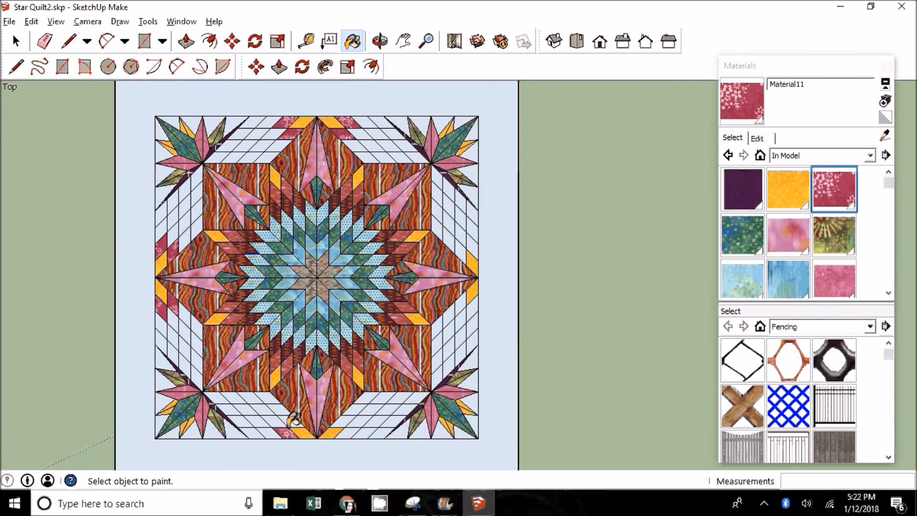
{"action": "scroll", "coordinate": [295, 419], "scroll_direction": "up", "scroll_amount": 3}
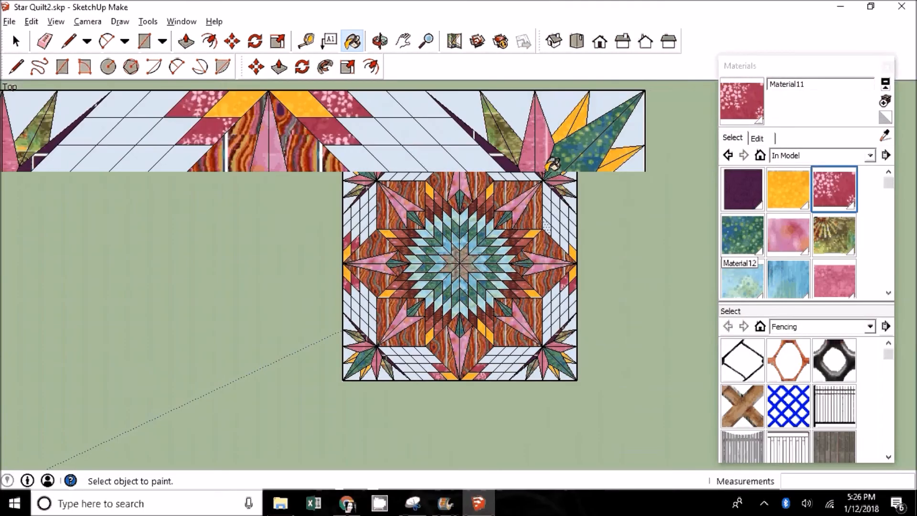
Step: Paint the border pieces adjoining the red floral ones along the quilt's edges with the dotted Material19 fabric
{"action": "scroll", "coordinate": [362, 135], "scroll_direction": "up", "scroll_amount": 3}
{"action": "scroll", "coordinate": [358, 141], "scroll_direction": "down", "scroll_amount": 4}
{"action": "scroll", "coordinate": [345, 280], "scroll_direction": "up", "scroll_amount": 2}
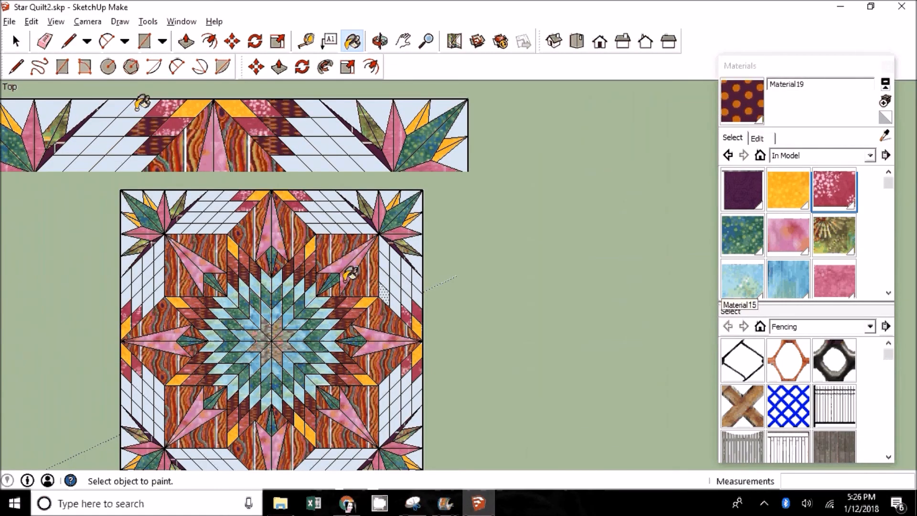
{"action": "scroll", "coordinate": [372, 211], "scroll_direction": "down", "scroll_amount": 2}
{"action": "scroll", "coordinate": [84, 334], "scroll_direction": "up", "scroll_amount": 3}
{"action": "left_click", "coordinate": [94, 362]}
{"action": "left_click", "coordinate": [106, 356]}
{"action": "left_click", "coordinate": [119, 352]}
{"action": "scroll", "coordinate": [202, 317], "scroll_direction": "down", "scroll_amount": 2}
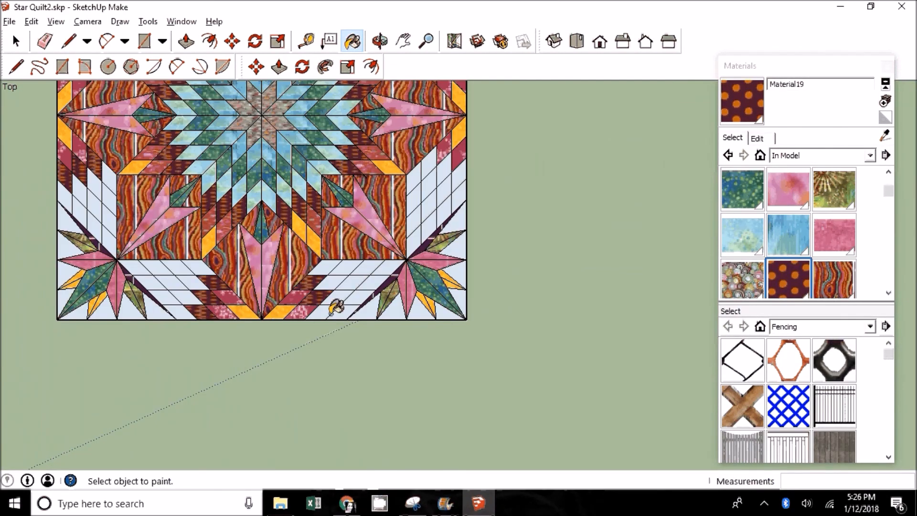
Step: Paint the border pieces beside the dotted ones with light blue Material15 and the next row toward the corners with blue Material16
{"action": "left_click", "coordinate": [742, 234]}
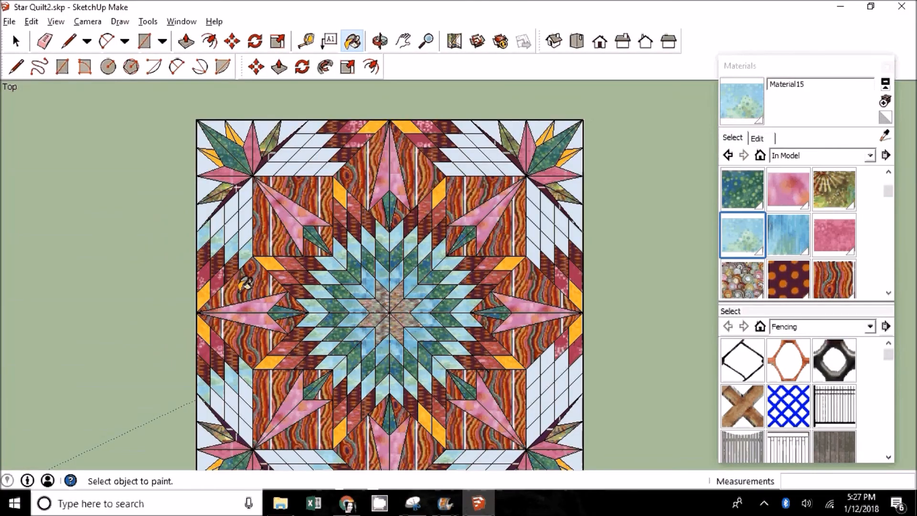
{"action": "left_click", "coordinate": [323, 162]}
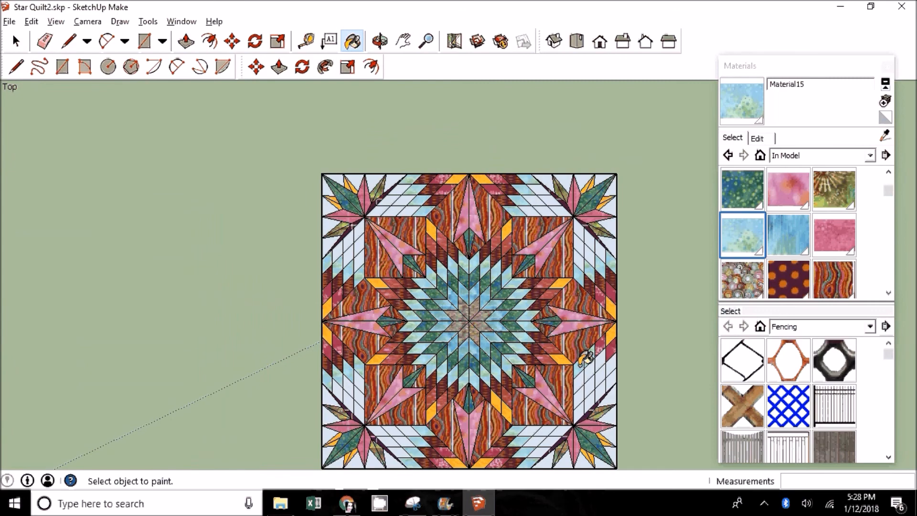
{"action": "left_click", "coordinate": [789, 234]}
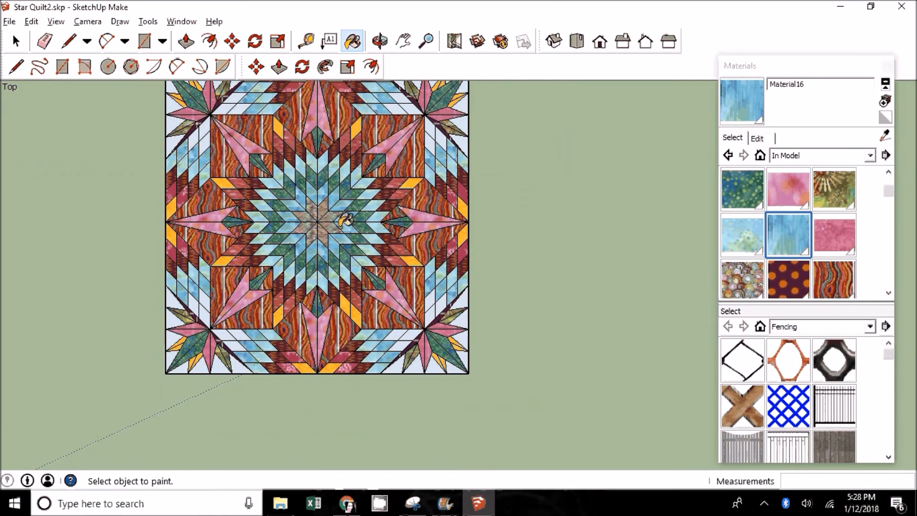
Step: Paint the border row beyond the Material16 pieces with Material18 and the last row beside the spiked corners with red patterned Material21
{"action": "left_click", "coordinate": [742, 279]}
{"action": "left_click", "coordinate": [396, 120]}
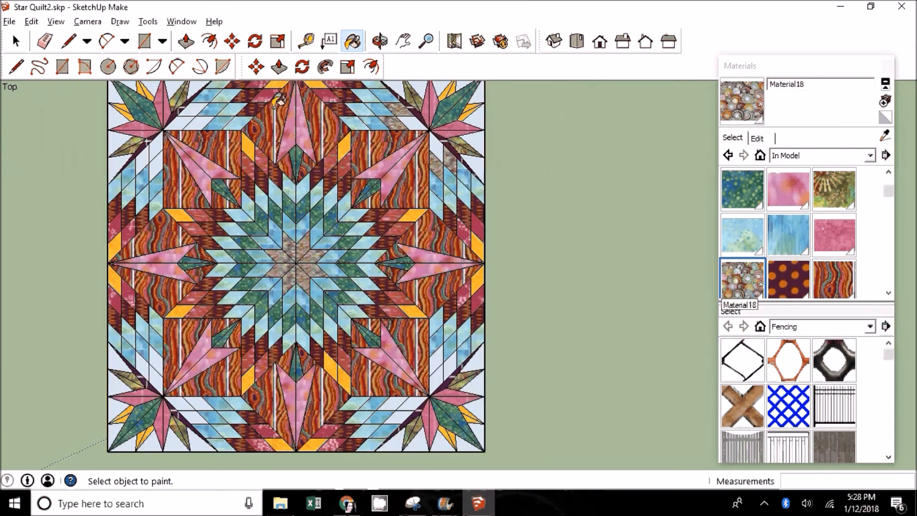
{"action": "left_click", "coordinate": [196, 109]}
{"action": "left_click", "coordinate": [144, 162]}
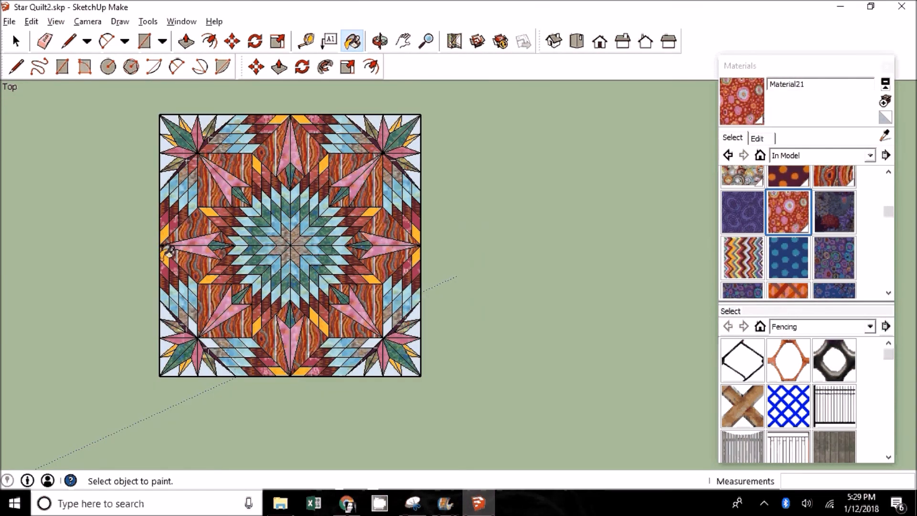
Step: Paint the background pieces around the spikes in all four quilt corners with the blue dotted Material24 fabric
{"action": "left_click", "coordinate": [788, 258]}
{"action": "left_click", "coordinate": [411, 116]}
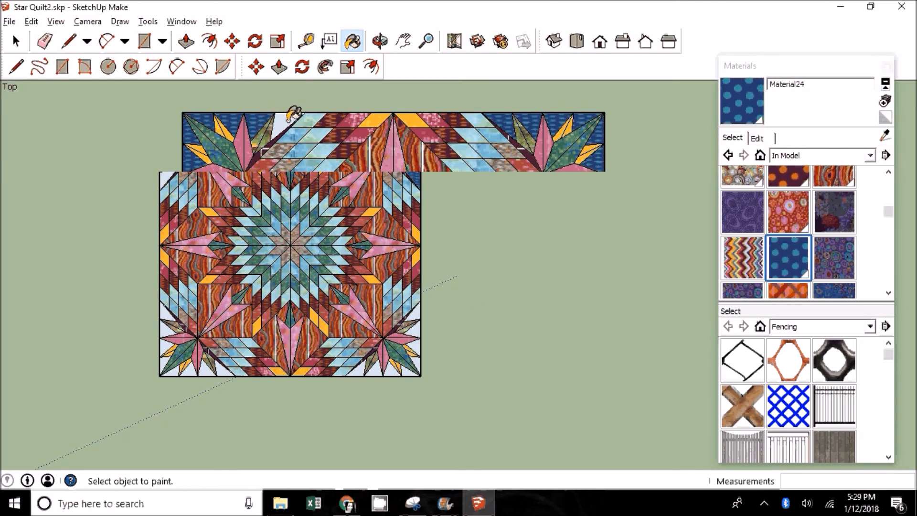
{"action": "scroll", "coordinate": [350, 306], "scroll_direction": "up", "scroll_amount": 3}
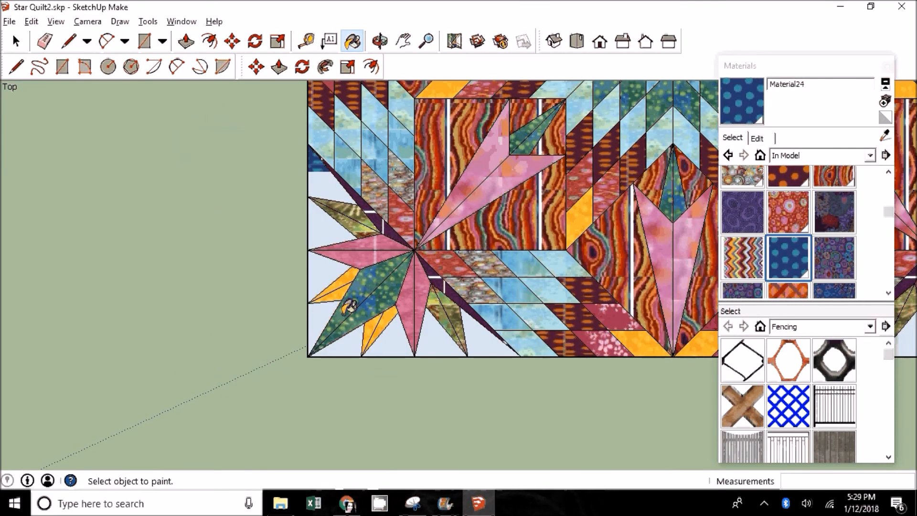
{"action": "scroll", "coordinate": [466, 72], "scroll_direction": "down", "scroll_amount": 5}
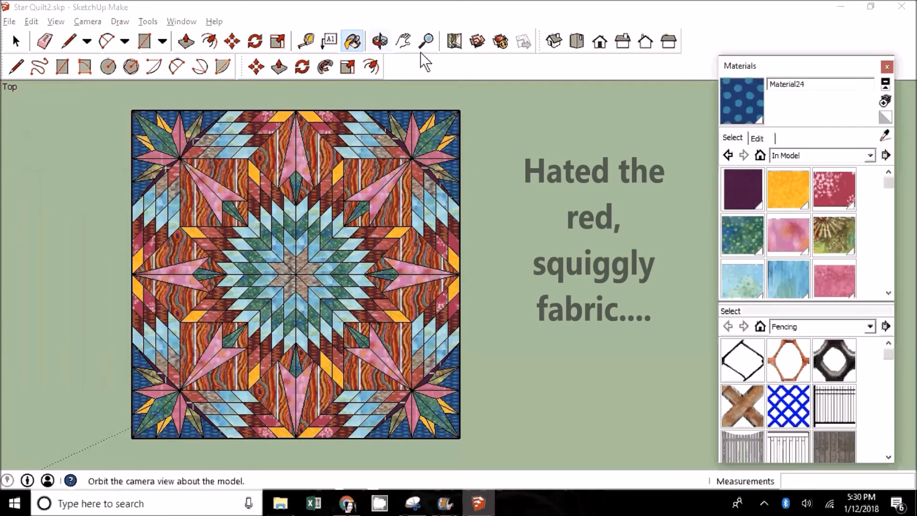
Step: Replace the red squiggly fabric in the squares and triangles around the central star with light blue Material15
{"action": "left_click", "coordinate": [364, 172]}
{"action": "left_click", "coordinate": [318, 153], "text": "alt"}
{"action": "left_click", "coordinate": [274, 148], "text": "alt"}
{"action": "left_click", "coordinate": [318, 152]}
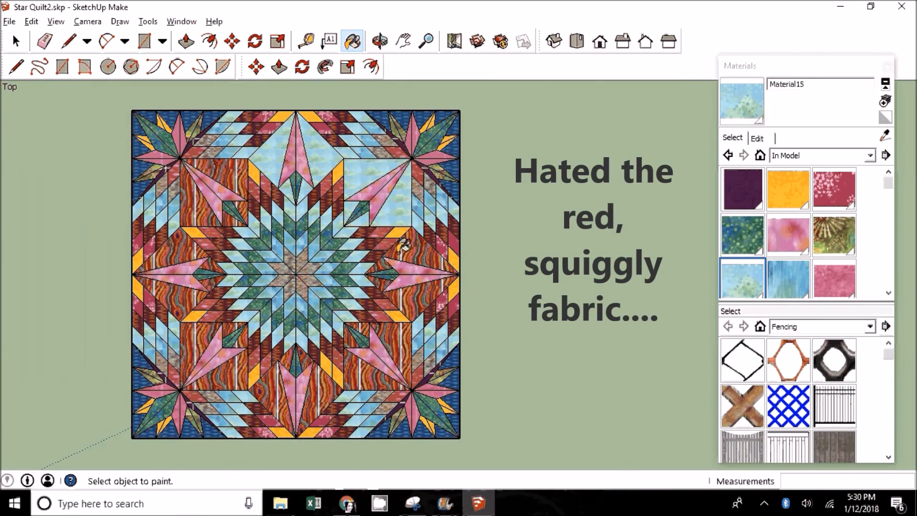
{"action": "left_click", "coordinate": [377, 372]}
{"action": "left_click", "coordinate": [324, 388]}
{"action": "left_click", "coordinate": [273, 387]}
{"action": "left_click", "coordinate": [288, 358]}
{"action": "left_click", "coordinate": [232, 370]}
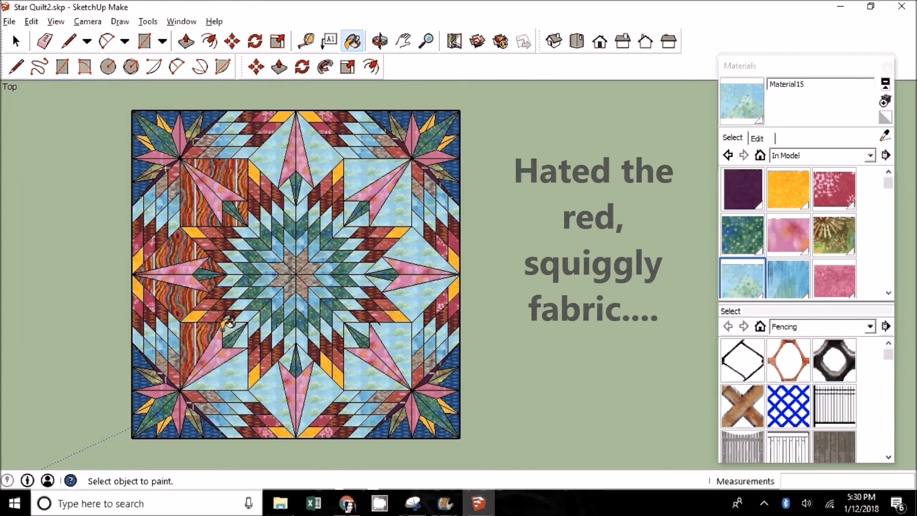
{"action": "left_click", "coordinate": [200, 344]}
{"action": "left_click", "coordinate": [173, 301]}
{"action": "left_click", "coordinate": [176, 246]}
{"action": "left_click", "coordinate": [211, 261]}
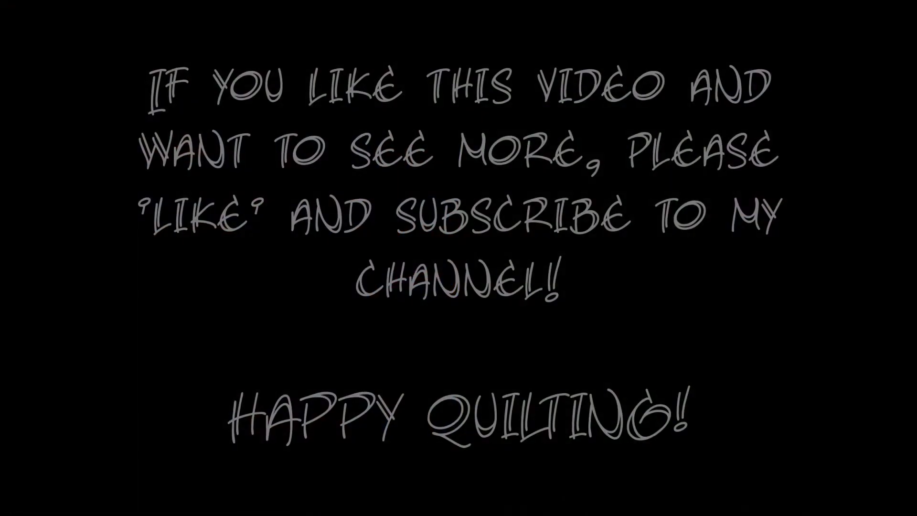